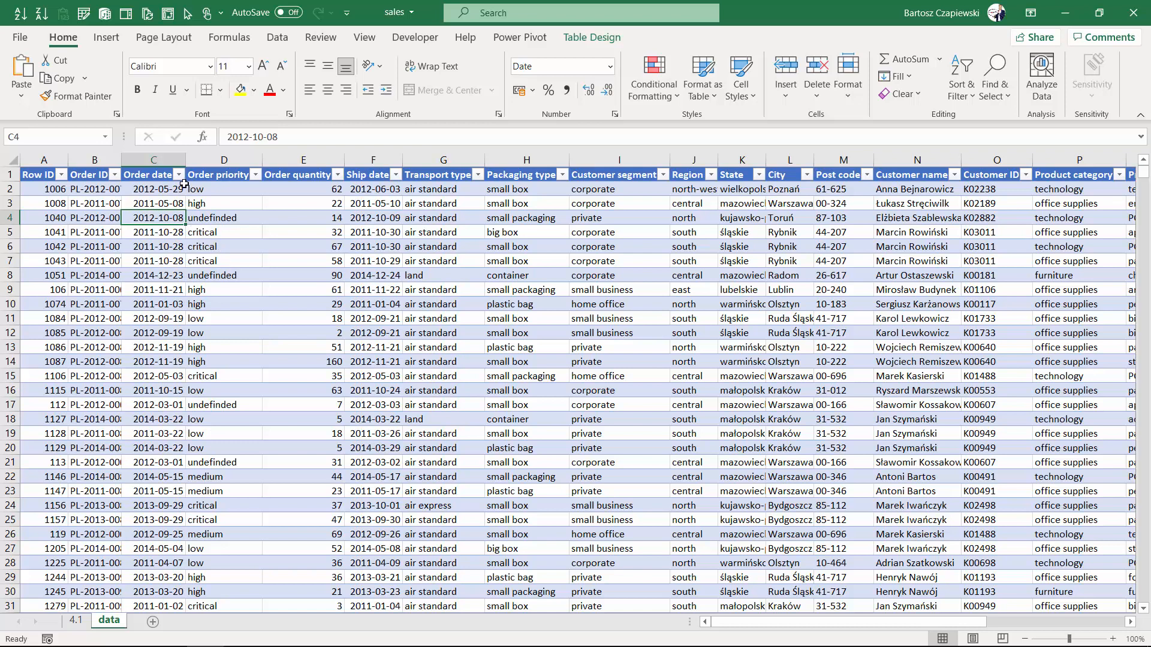
Examine the year and month hierarchy in the Order date column's filter list without applying a filter.
{"action": "left_click", "coordinate": [178, 175]}
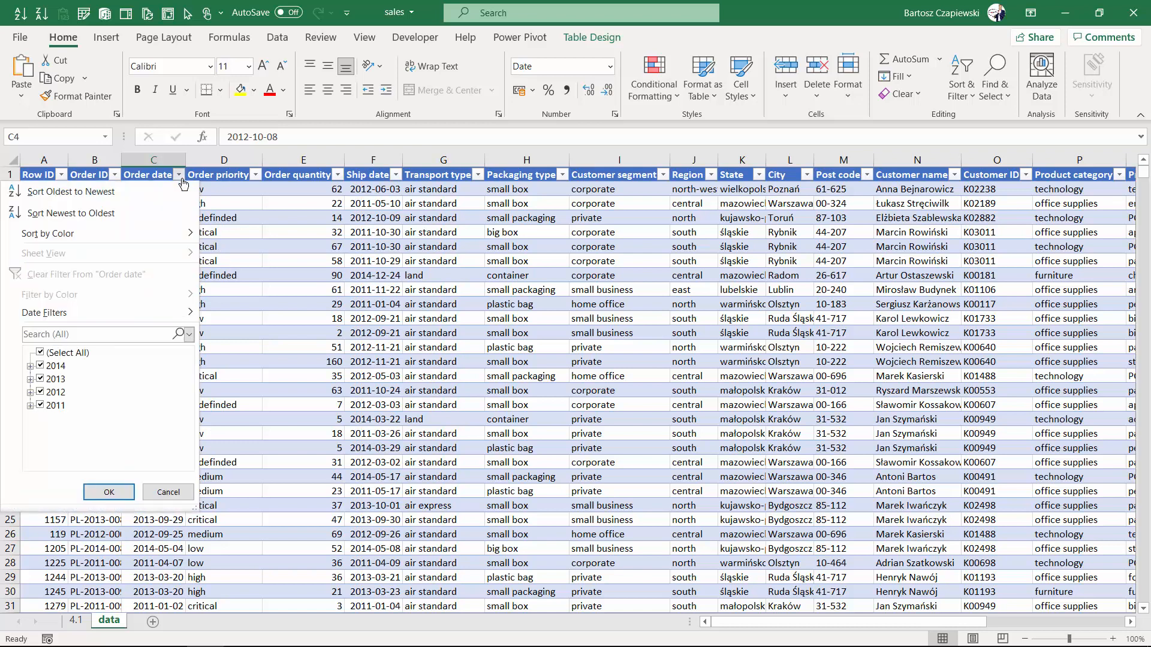
{"action": "left_click", "coordinate": [226, 200]}
{"action": "left_click", "coordinate": [145, 190]}
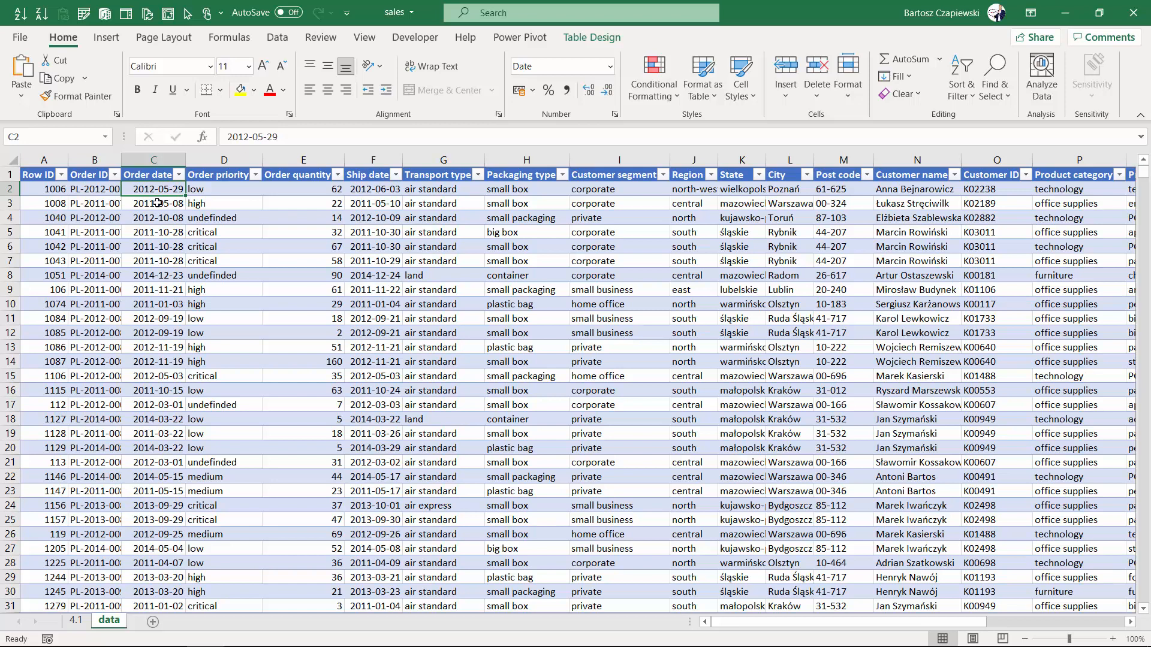
{"action": "left_click", "coordinate": [179, 174]}
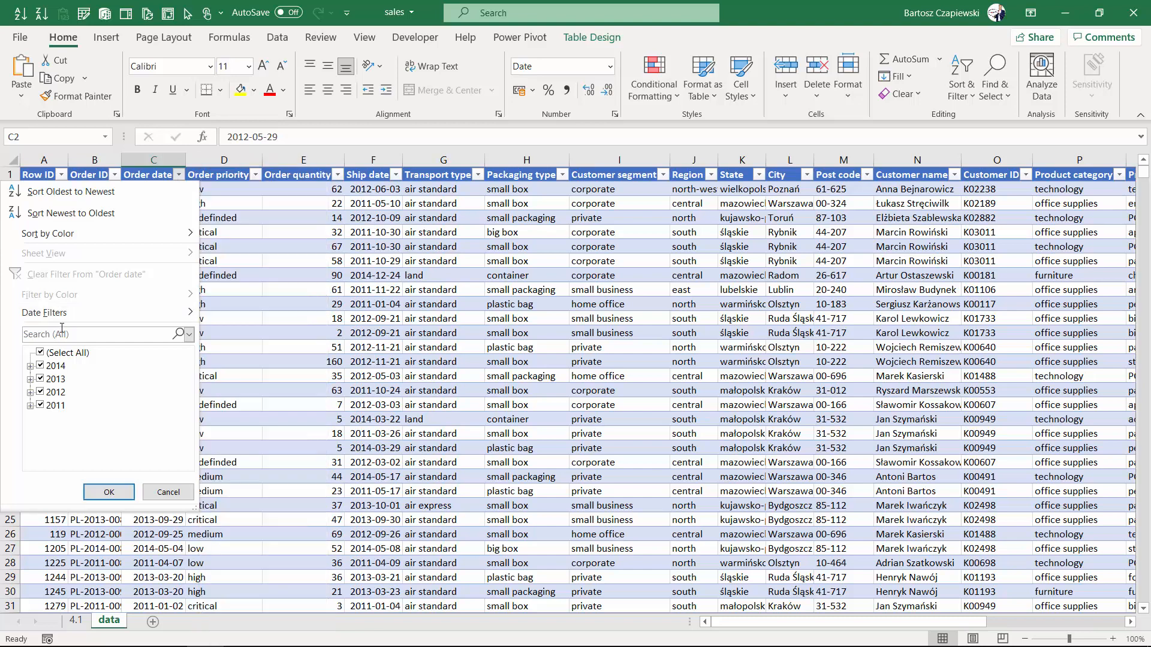
{"action": "left_click", "coordinate": [30, 366]}
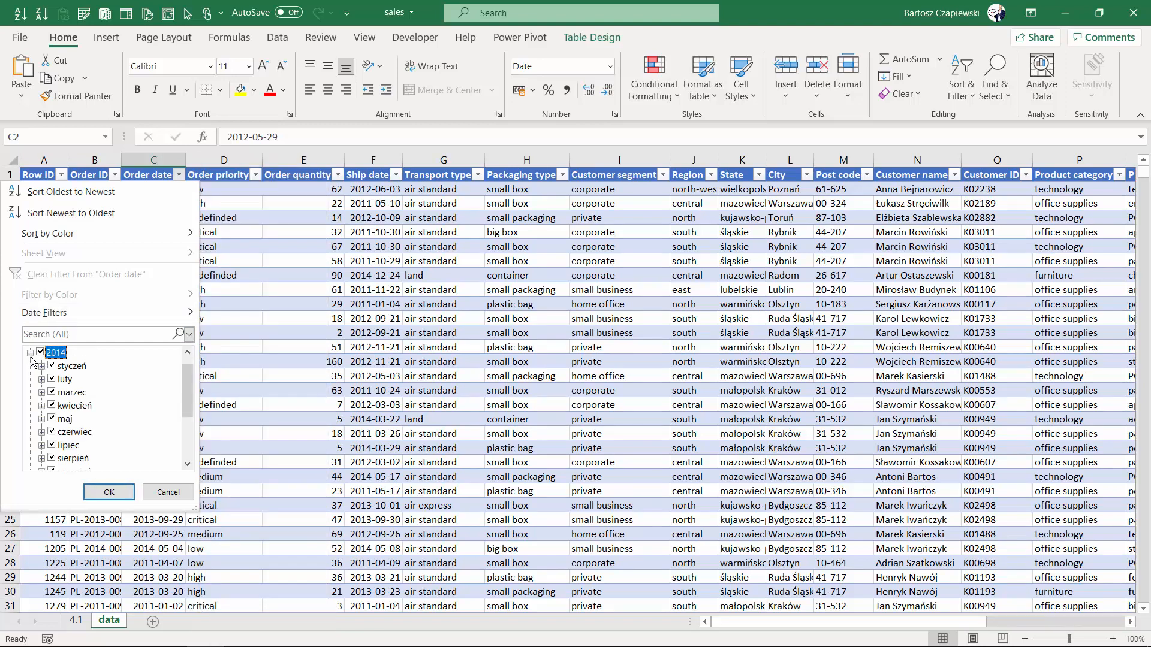
{"action": "left_click", "coordinate": [30, 353]}
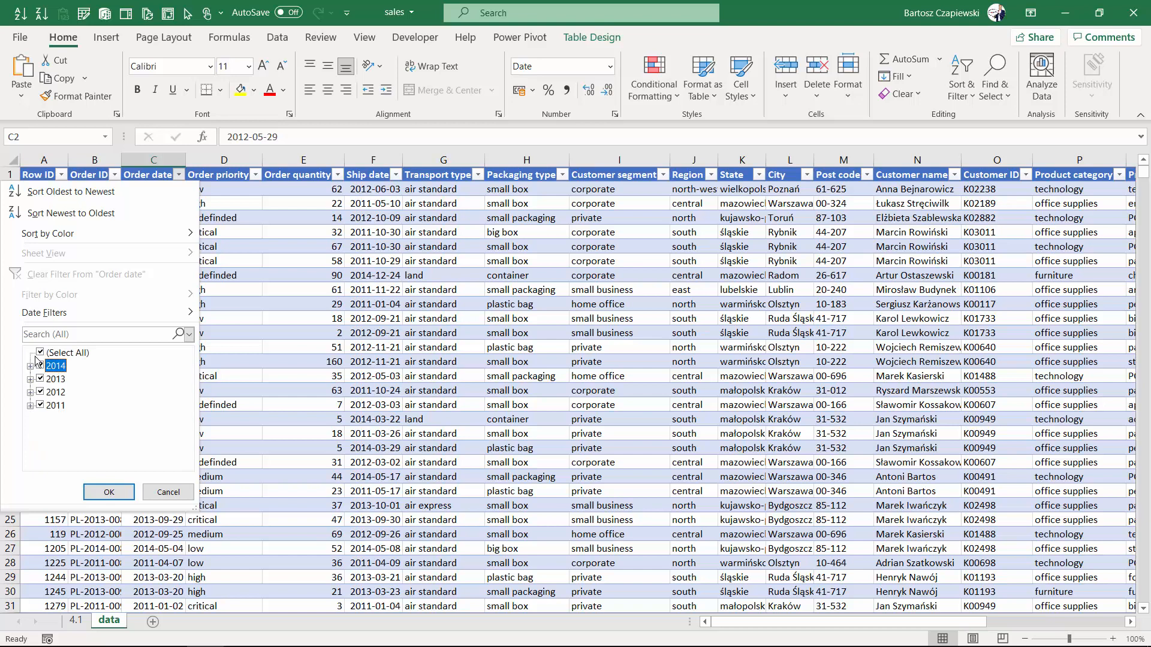
{"action": "left_click", "coordinate": [168, 493]}
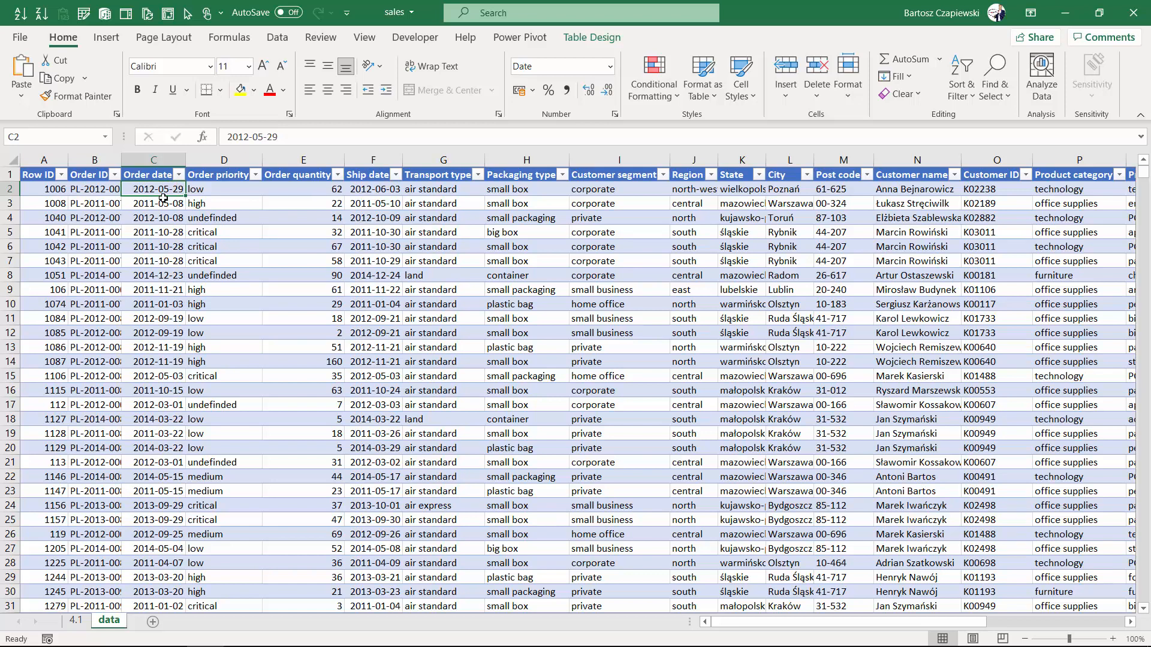
Insert a PivotTable from the sales table on a new worksheet.
{"action": "left_click", "coordinate": [106, 37]}
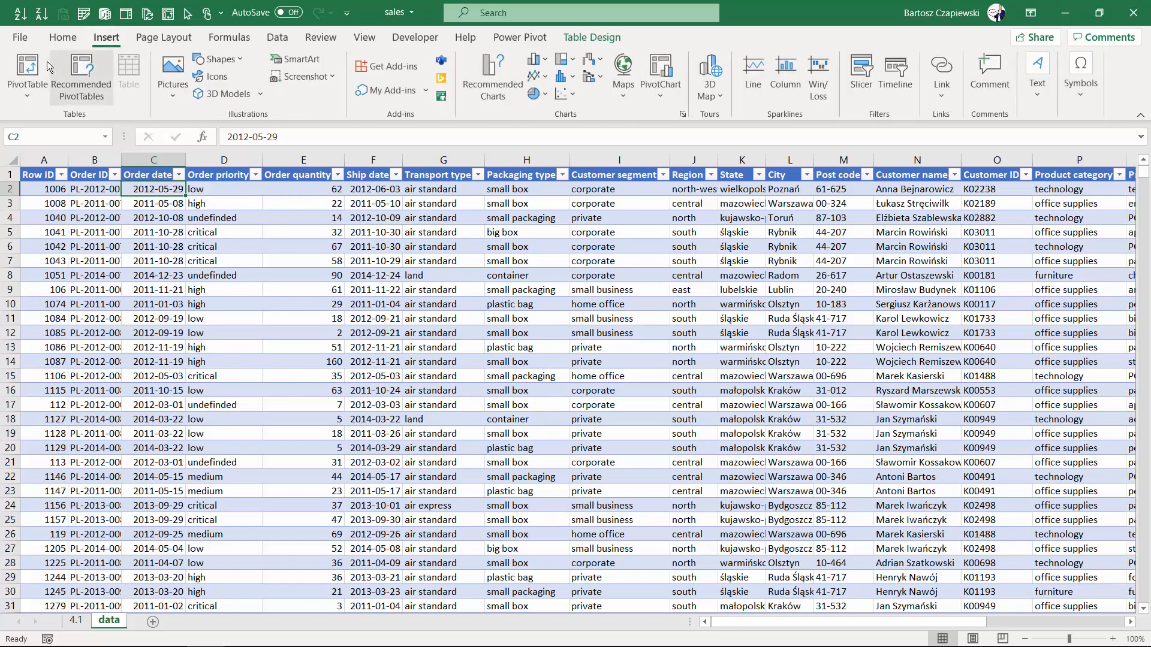
{"action": "left_click", "coordinate": [27, 71]}
{"action": "left_click", "coordinate": [575, 454]}
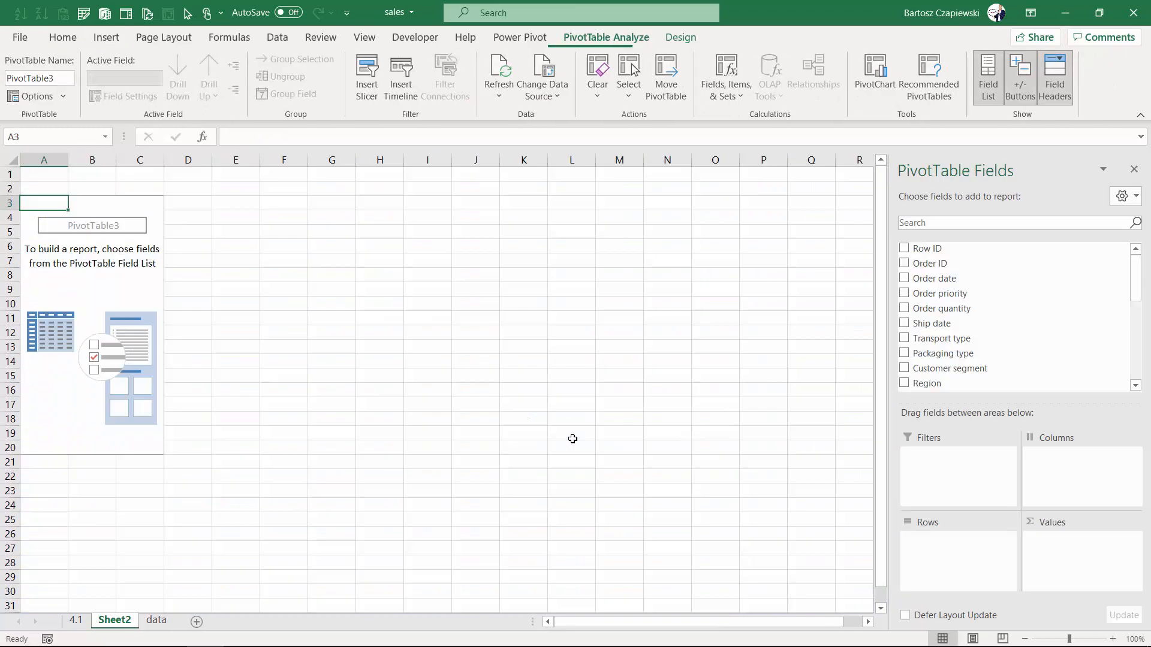
Add Sales to the PivotTable values and Order date to its rows.
{"action": "scroll", "coordinate": [910, 336], "scroll_direction": "down", "scroll_amount": 5}
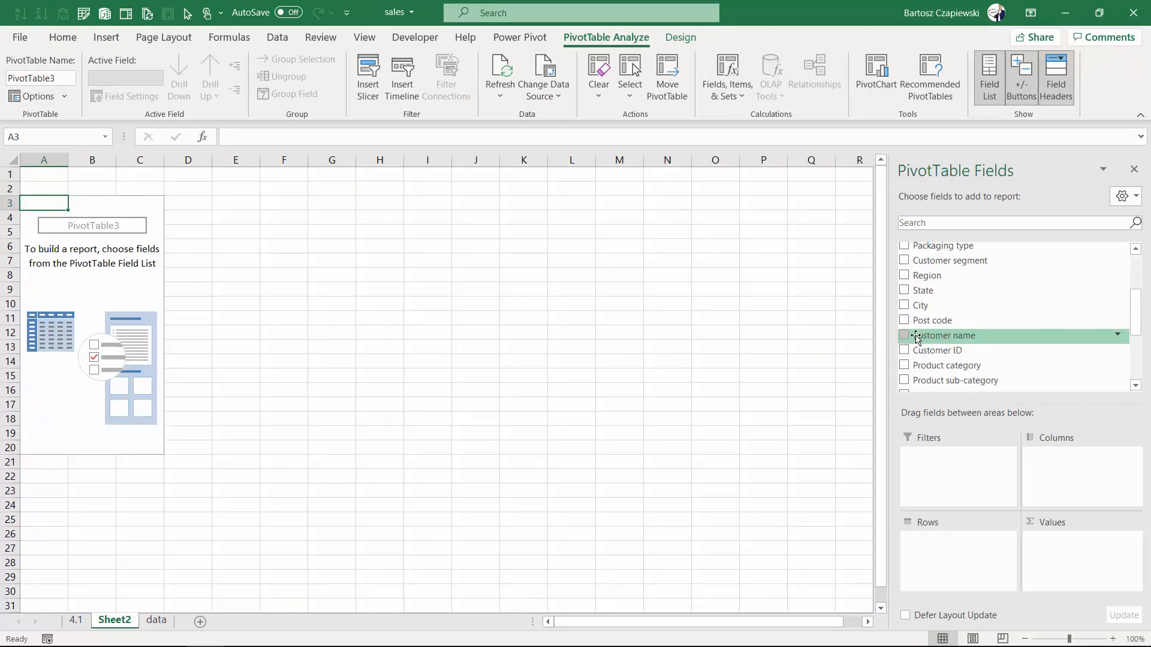
{"action": "scroll", "coordinate": [911, 360], "scroll_direction": "down", "scroll_amount": 1}
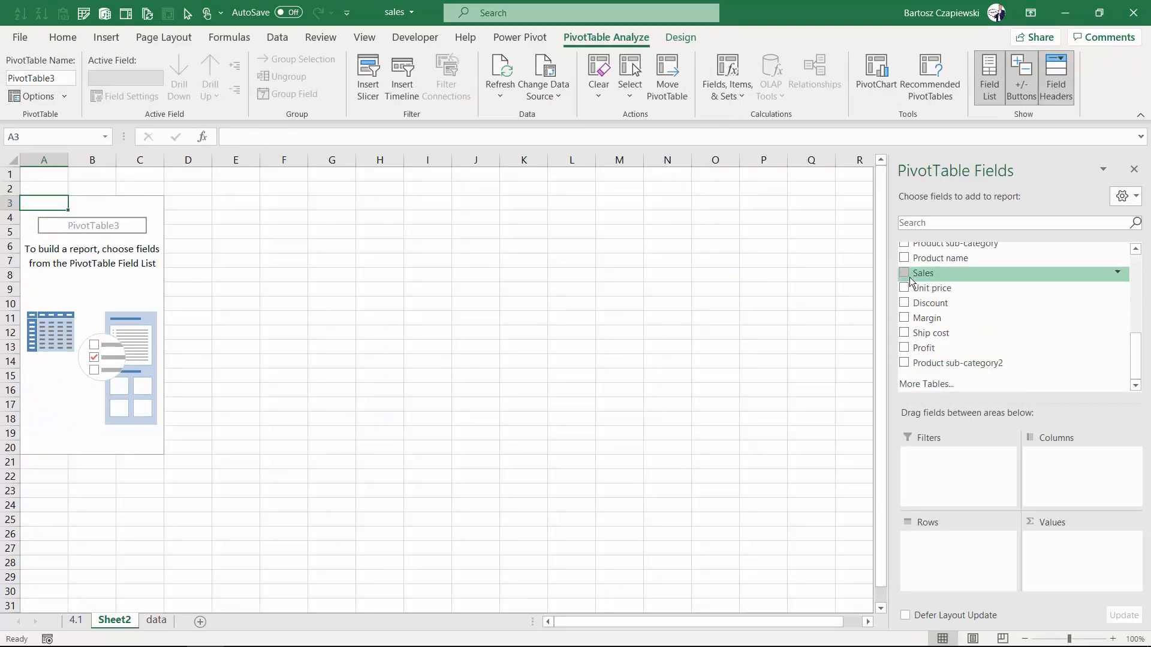
{"action": "left_click", "coordinate": [904, 274]}
{"action": "scroll", "coordinate": [915, 291], "scroll_direction": "up", "scroll_amount": 8}
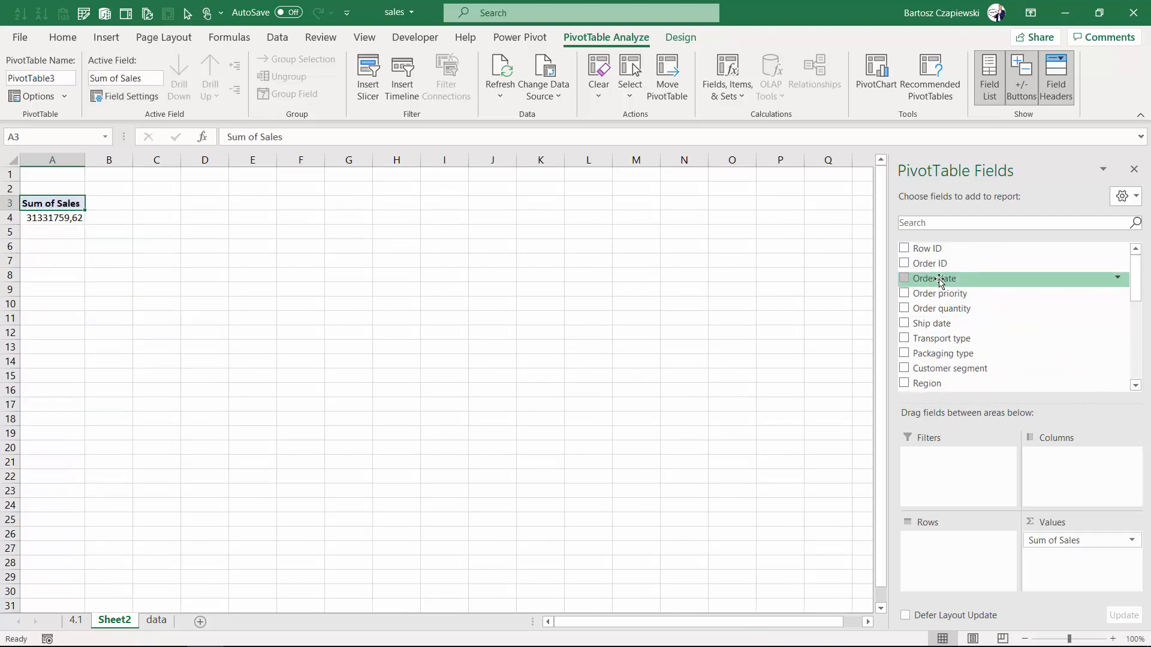
{"action": "left_click_drag", "start_coordinate": [926, 278], "coordinate": [942, 555]}
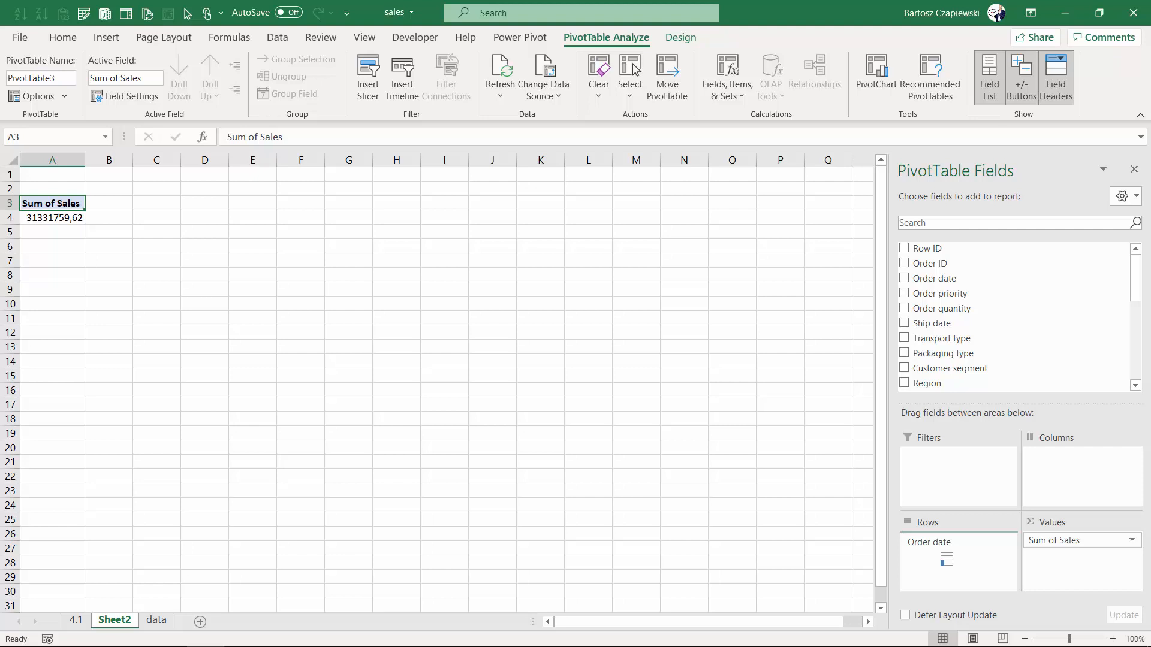
{"action": "left_click_drag", "start_coordinate": [947, 559], "coordinate": [946, 560]}
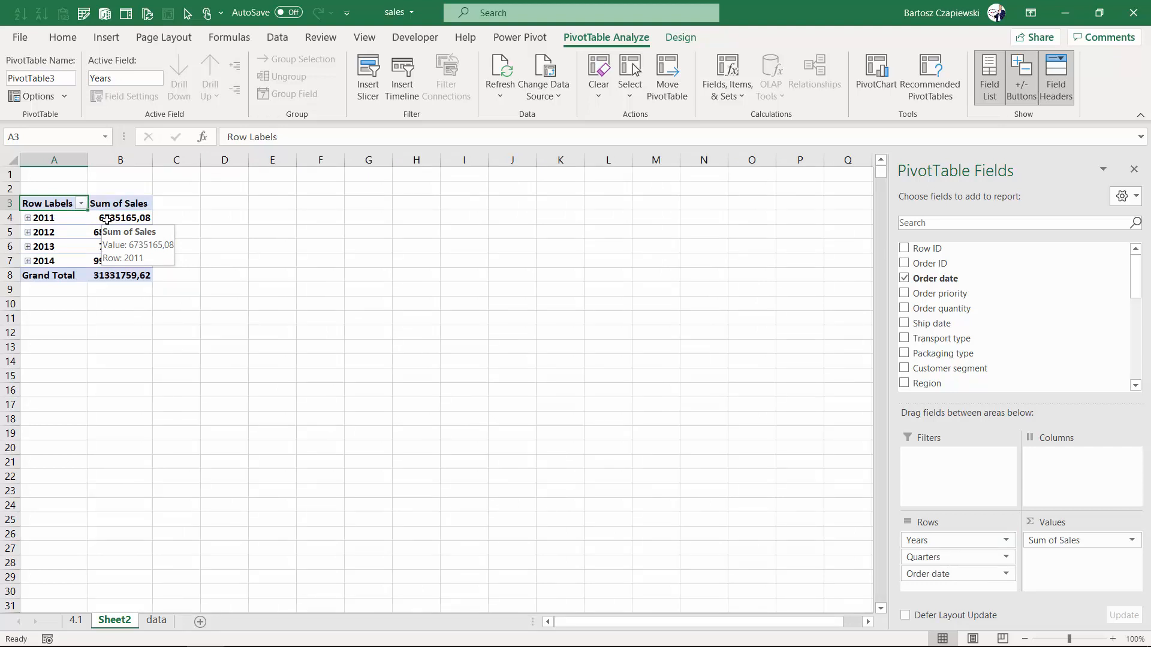
Expand and collapse the 2011 year and its first quarter to inspect the automatic date grouping.
{"action": "left_click", "coordinate": [61, 218]}
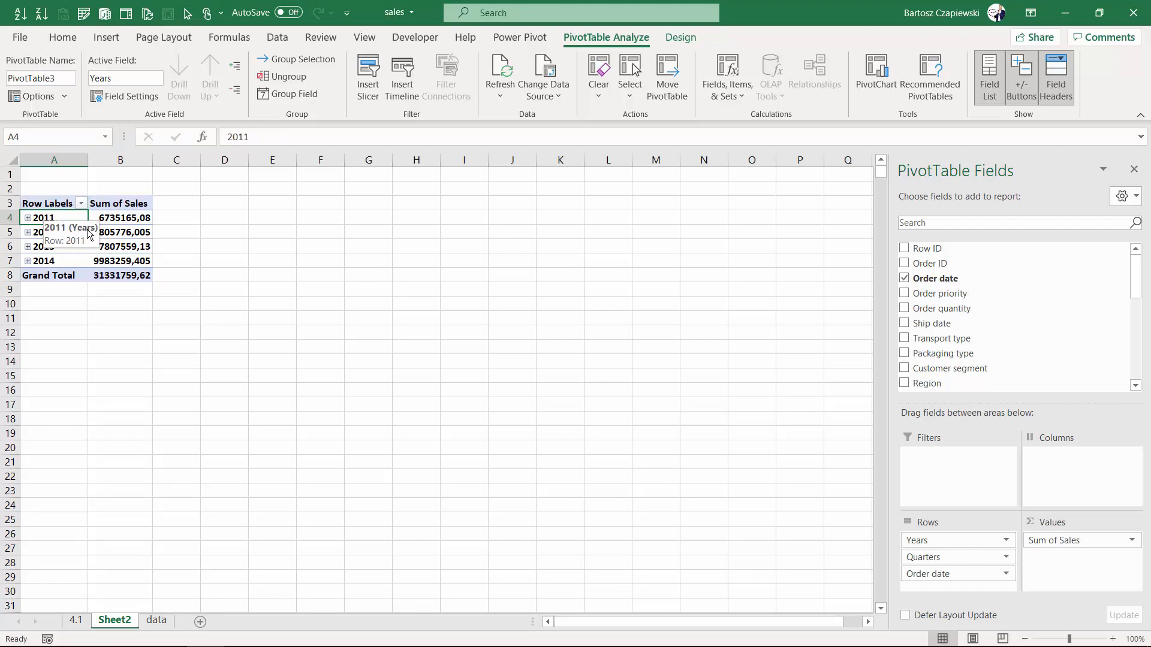
{"action": "left_click", "coordinate": [27, 218]}
{"action": "left_click", "coordinate": [38, 233]}
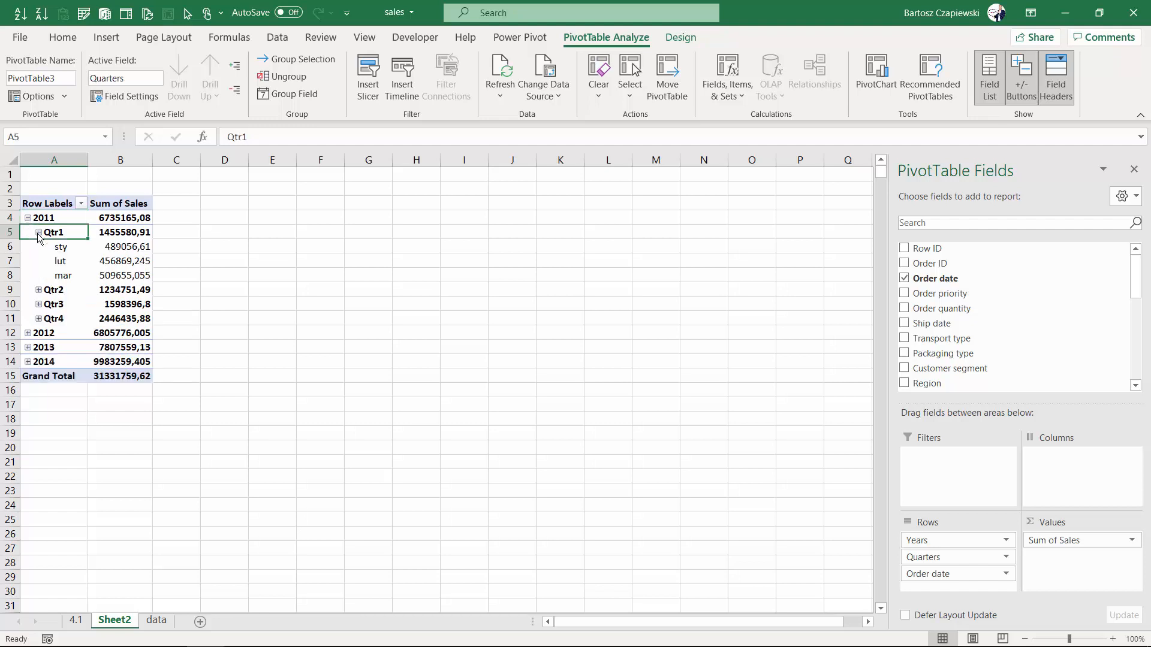
{"action": "left_click", "coordinate": [39, 233]}
{"action": "left_click", "coordinate": [27, 219]}
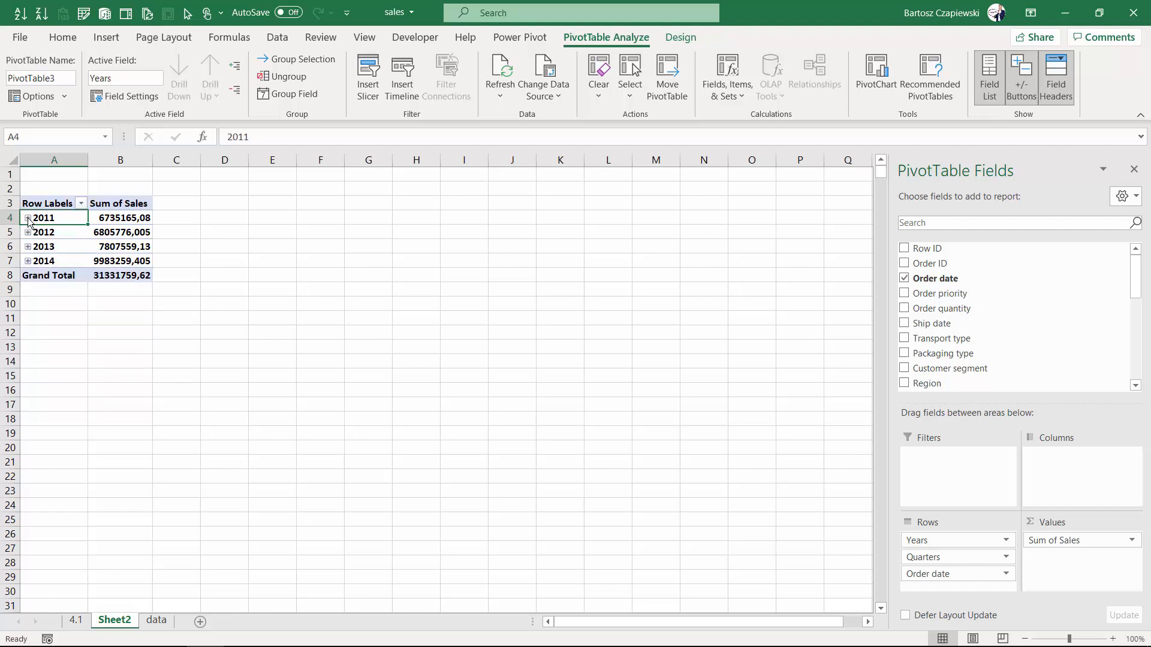
Ungroup the year grouping of the Order date rows so individual dates are listed.
{"action": "right_click", "coordinate": [59, 218]}
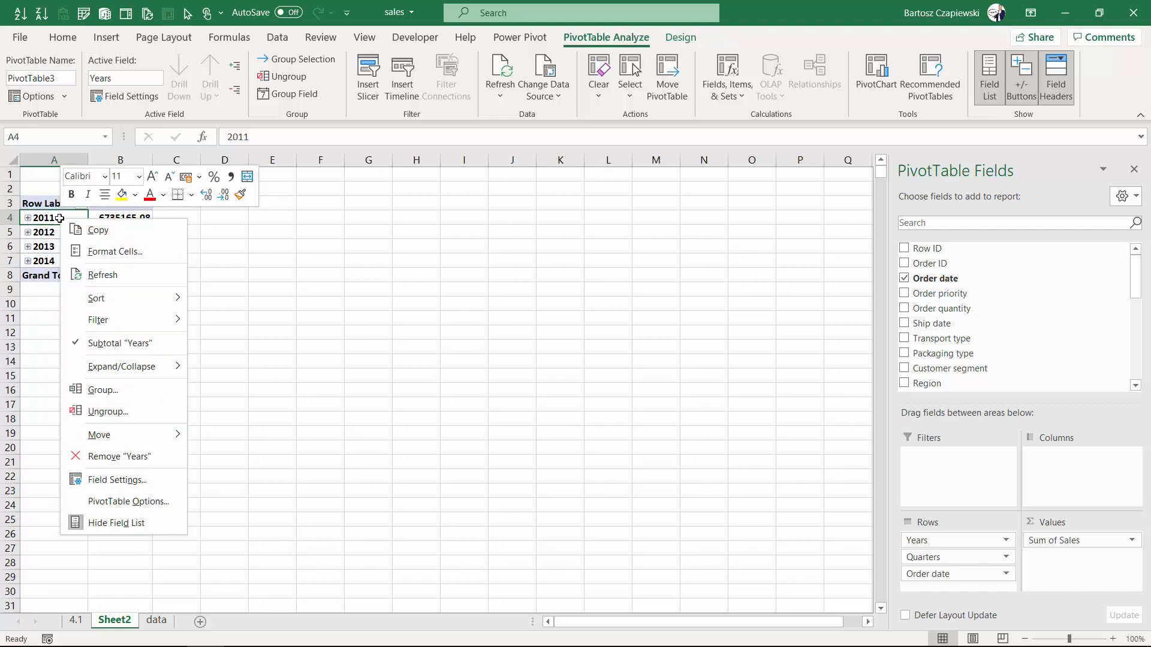
{"action": "left_click", "coordinate": [126, 410]}
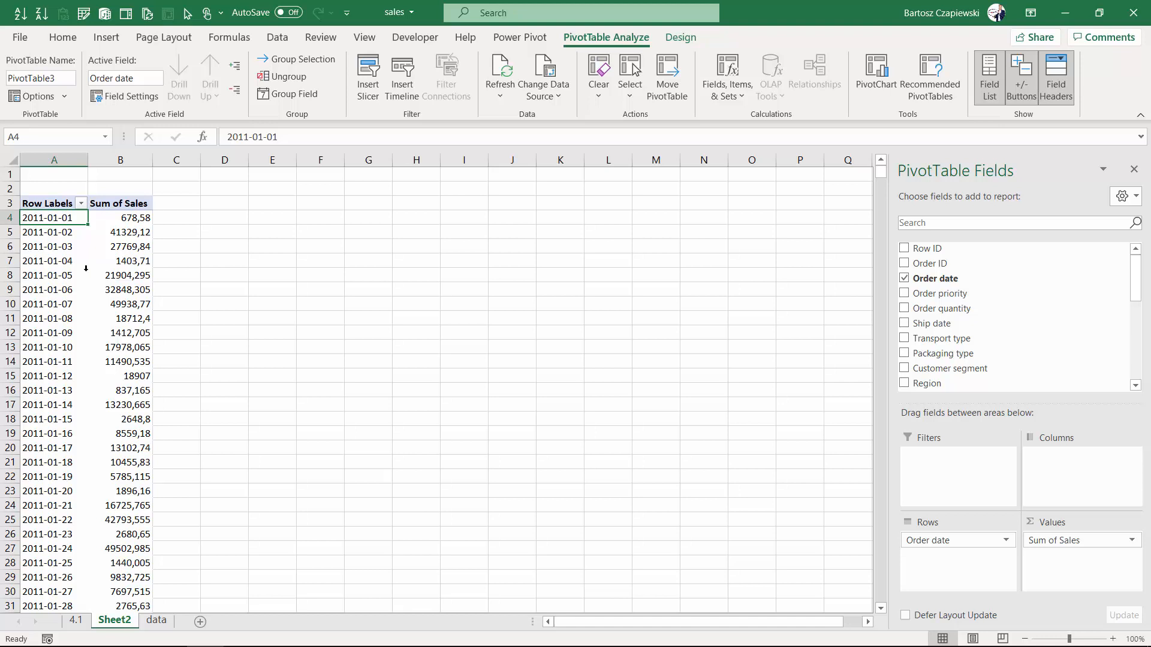
Group the order dates by Months, Quarters and Years.
{"action": "right_click", "coordinate": [65, 217]}
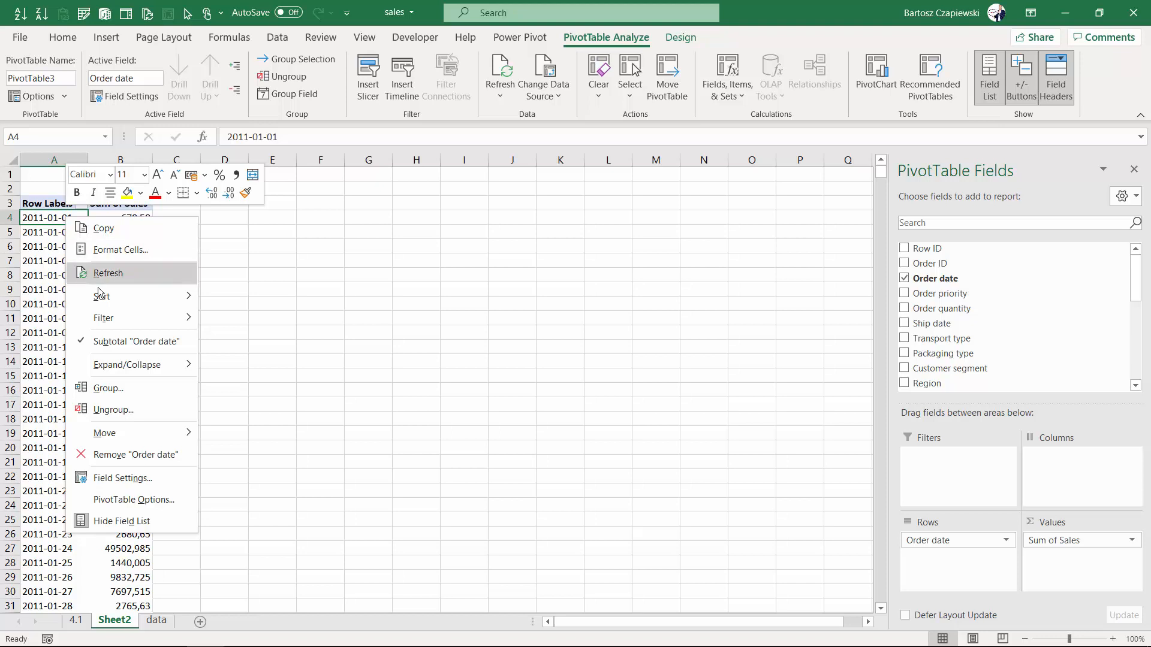
{"action": "left_click", "coordinate": [129, 392]}
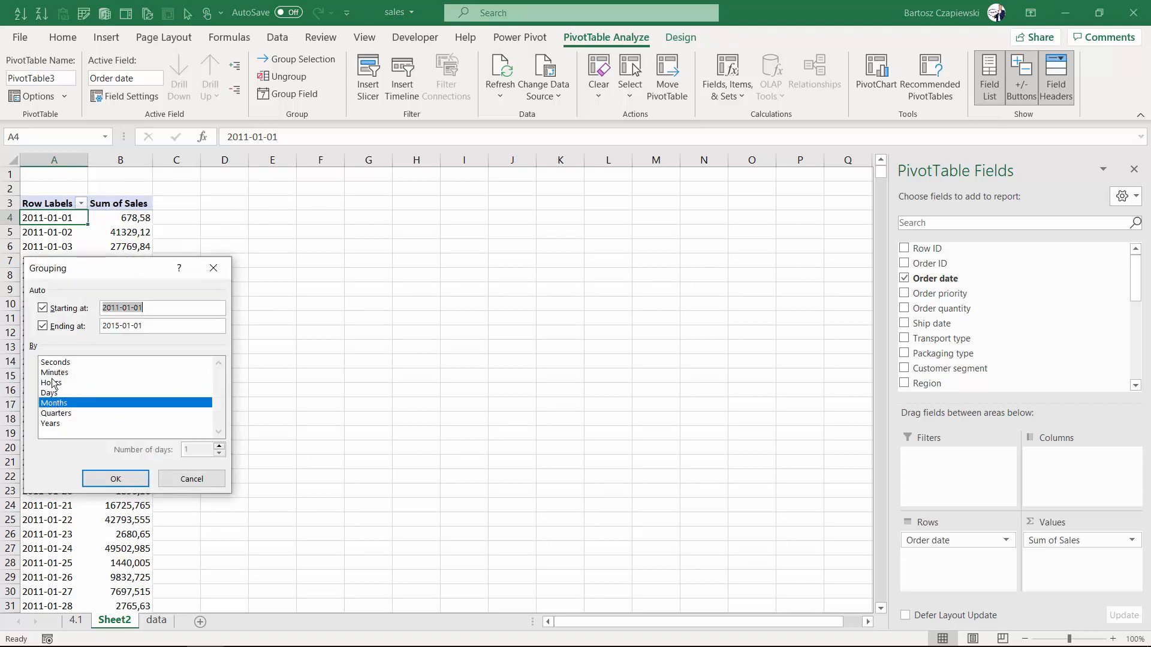
{"action": "left_click", "coordinate": [68, 394]}
{"action": "left_click", "coordinate": [65, 413]}
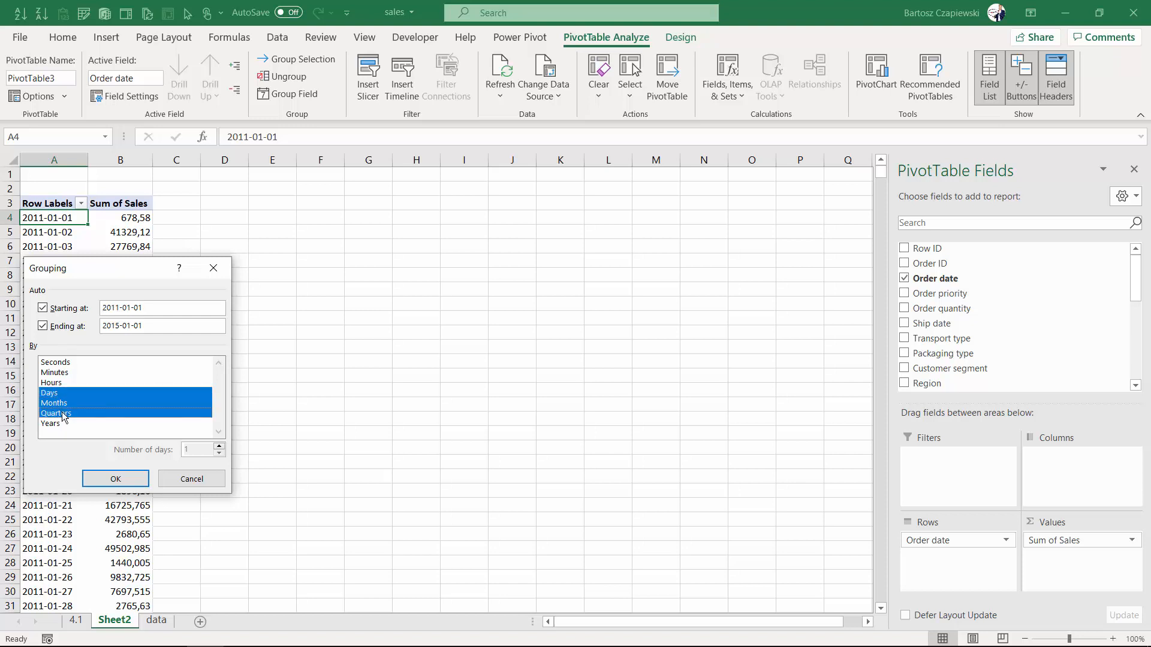
{"action": "left_click", "coordinate": [60, 424]}
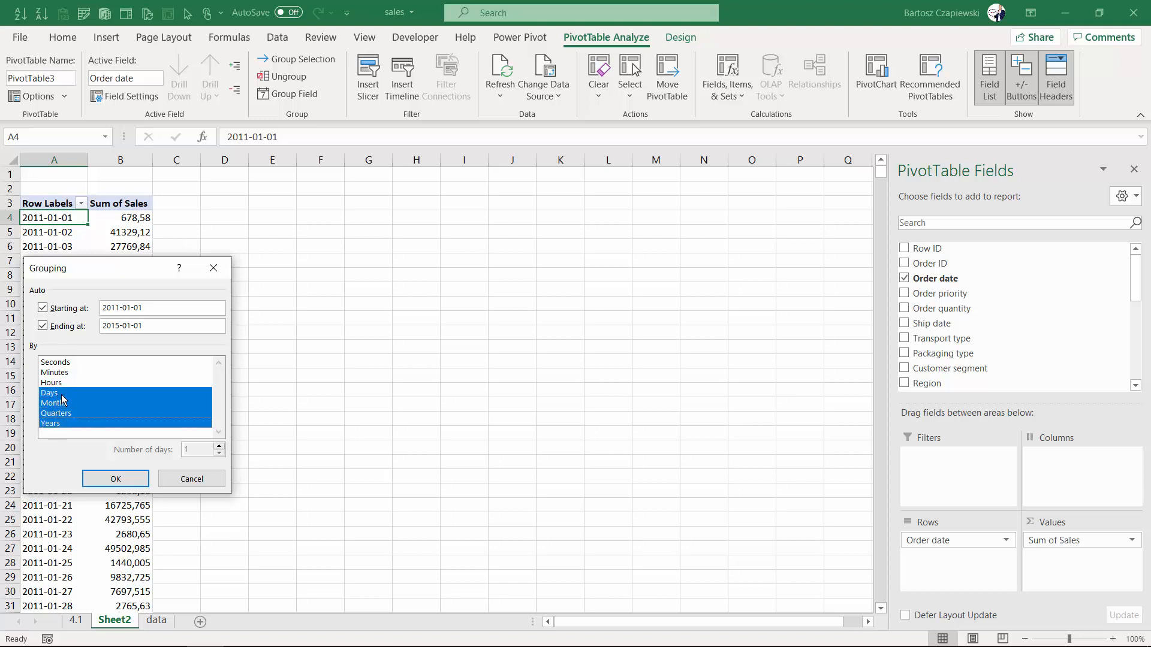
{"action": "left_click", "coordinate": [62, 395]}
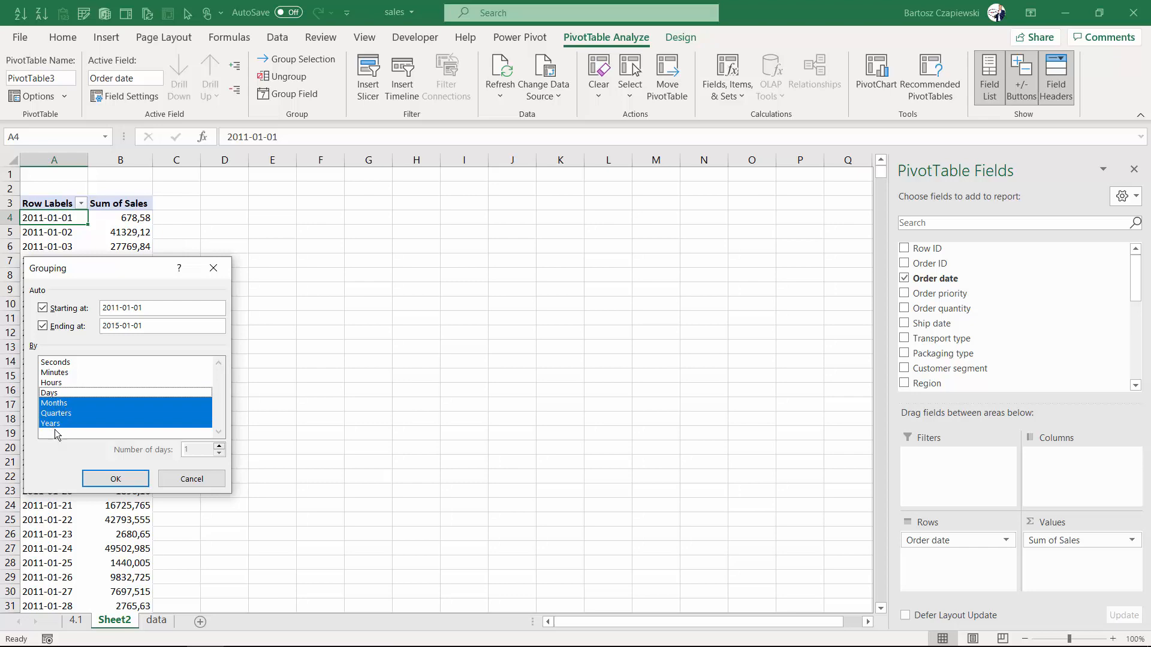
{"action": "left_click", "coordinate": [117, 479]}
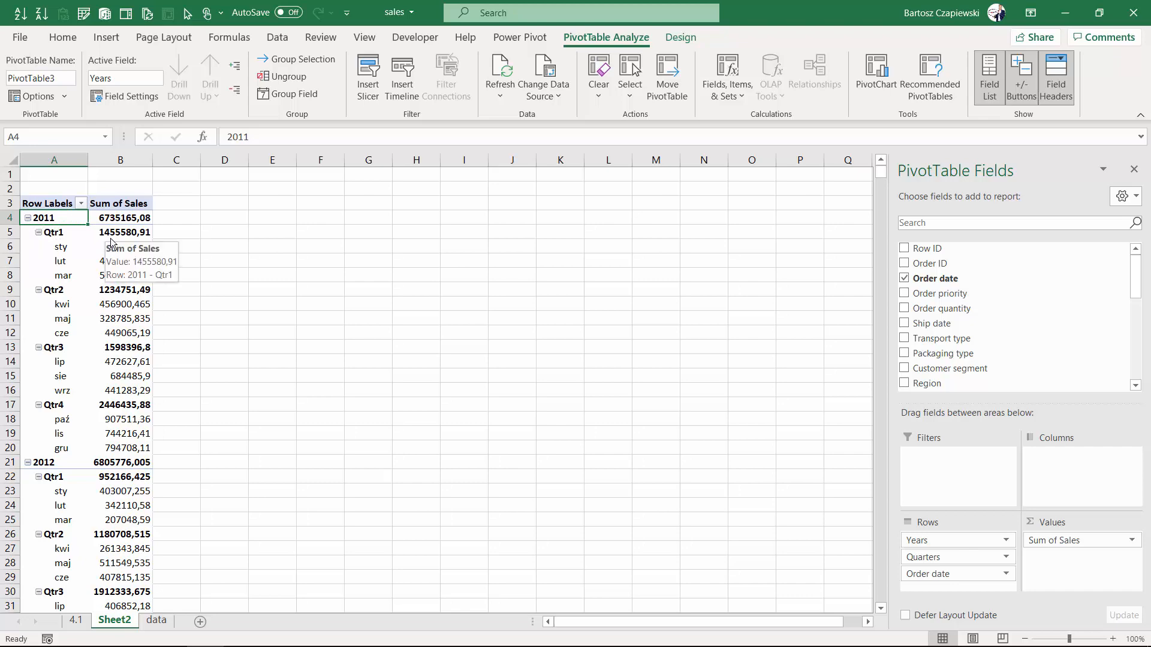
Copy the whole PivotTable, paste it starting at cell F3, and widen column G.
{"action": "key", "text": "ctrl+a"}
{"action": "key", "text": "ctrl+c"}
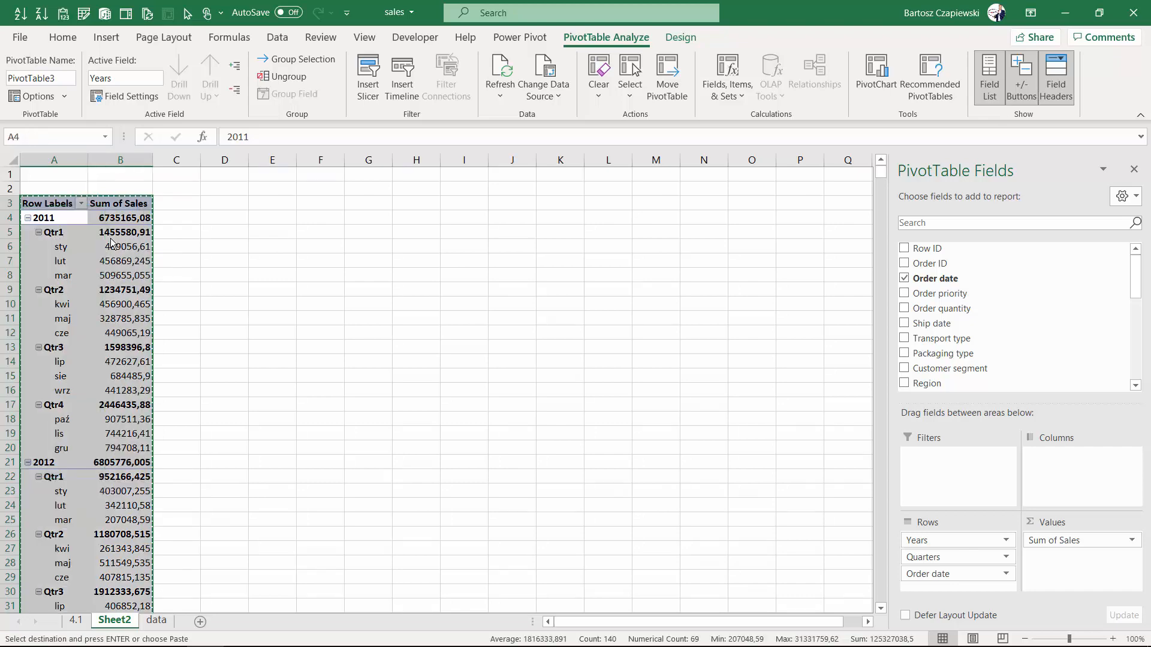
{"action": "left_click", "coordinate": [319, 206]}
{"action": "key", "text": "ctrl+v"}
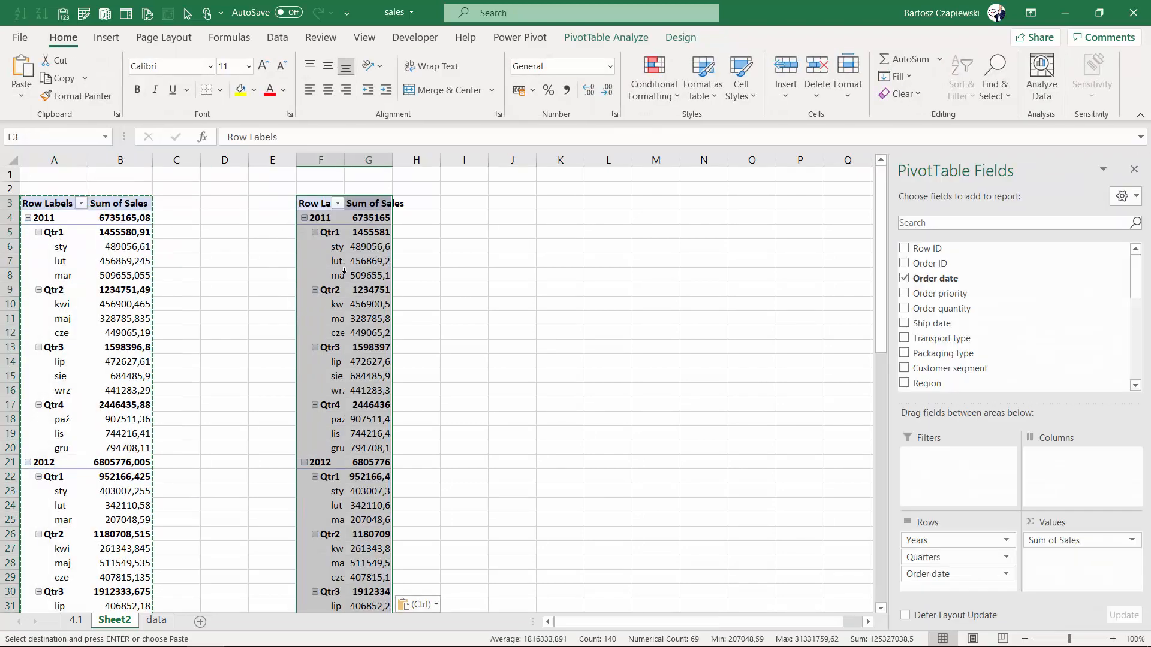
{"action": "left_click_drag", "start_coordinate": [393, 162], "coordinate": [409, 165]}
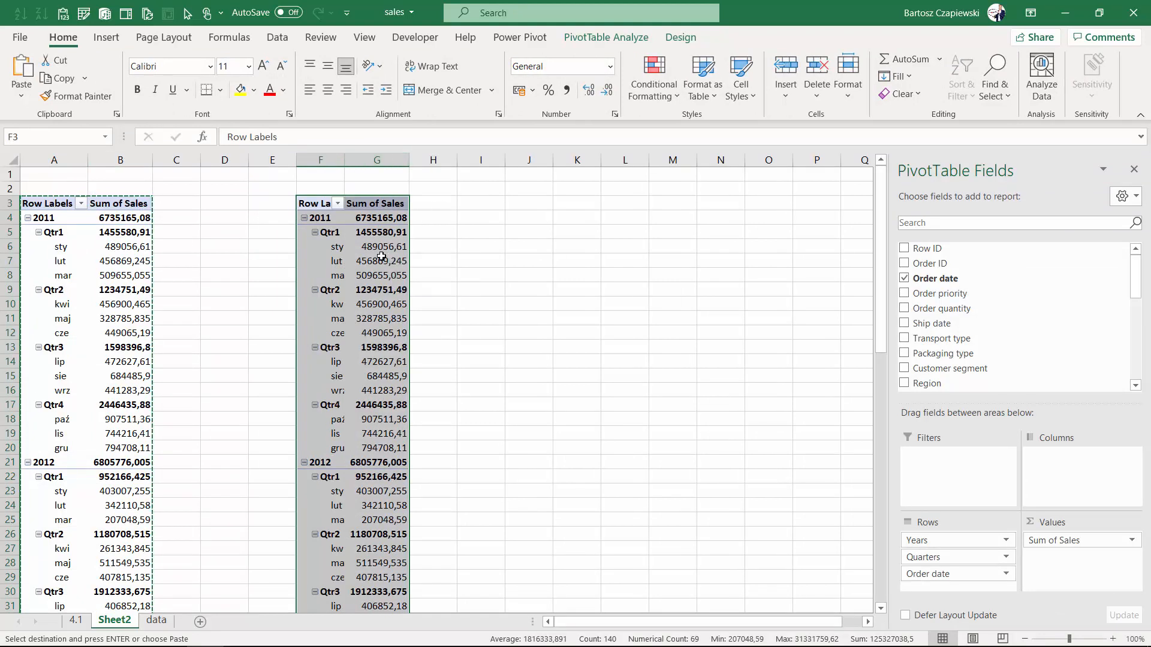
Ungroup the dates in the copied PivotTable.
{"action": "left_click", "coordinate": [346, 245]}
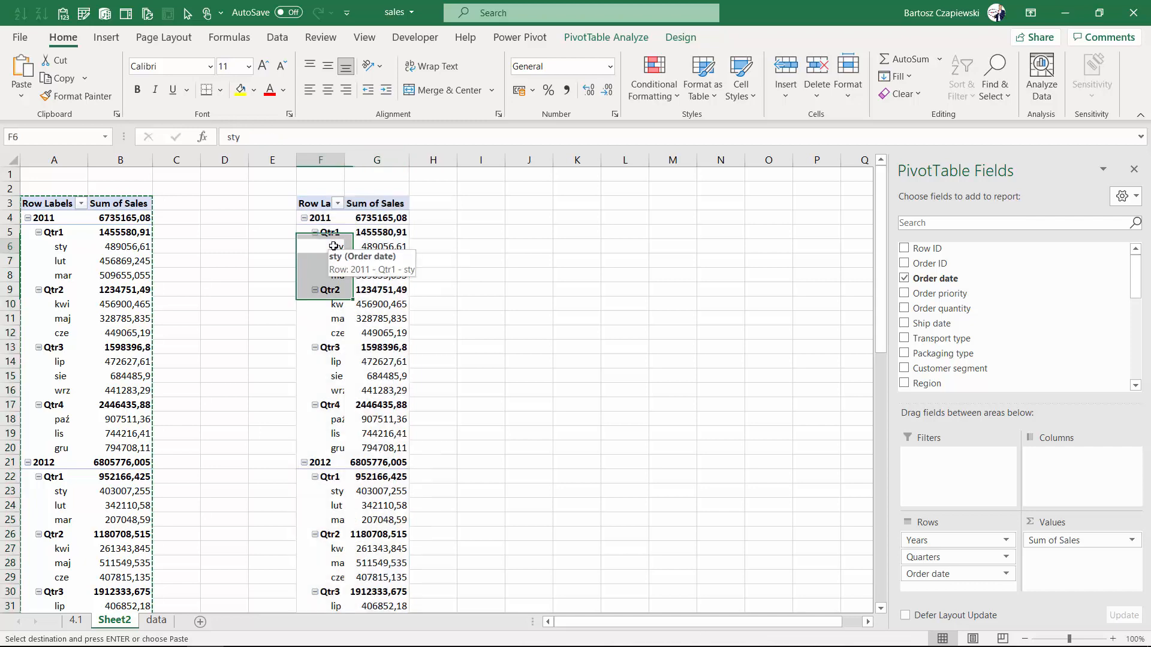
{"action": "right_click", "coordinate": [336, 246]}
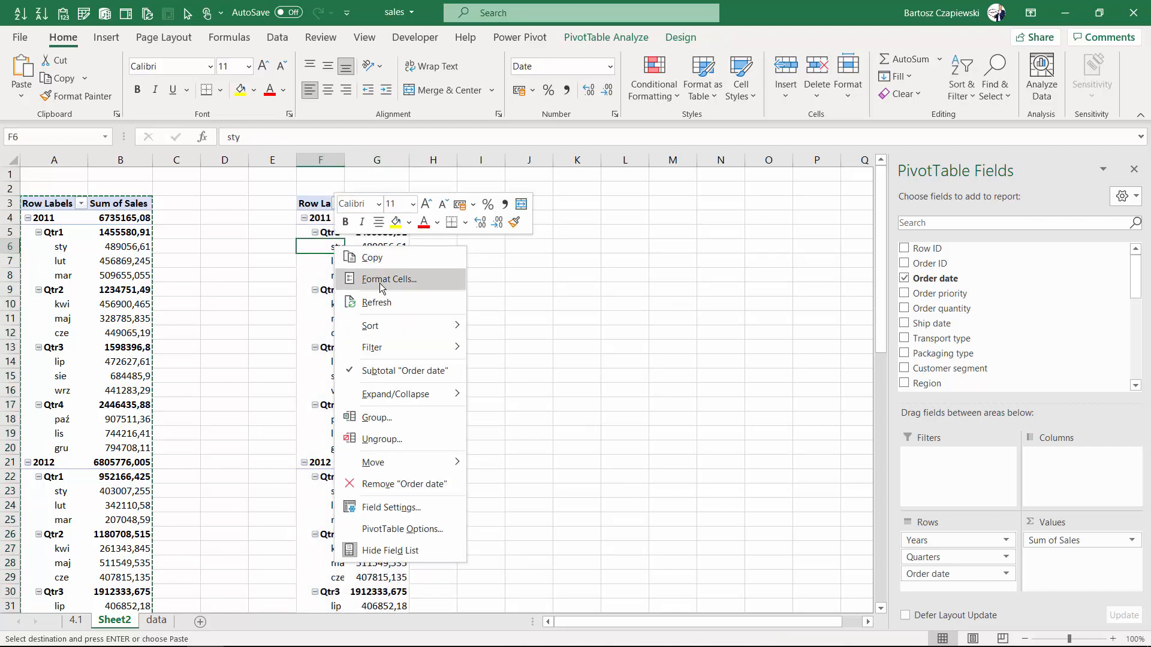
{"action": "left_click", "coordinate": [381, 439]}
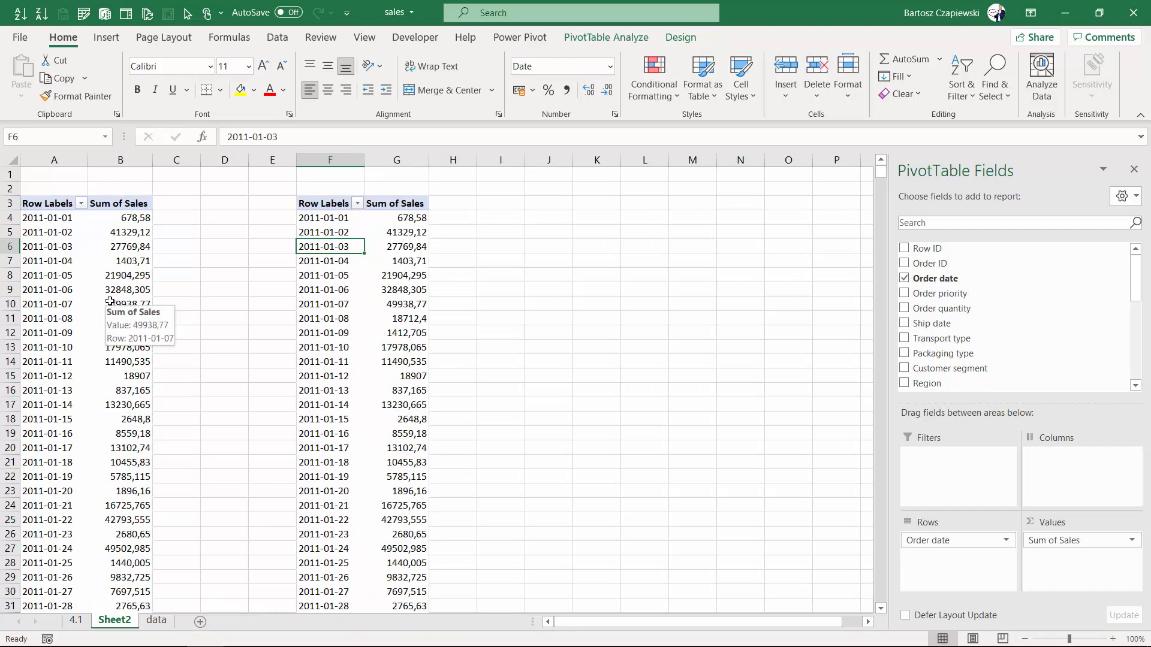
Group the copied PivotTable's order dates by Days, Months, Quarters and Years.
{"action": "left_click", "coordinate": [331, 218]}
{"action": "right_click", "coordinate": [333, 222]}
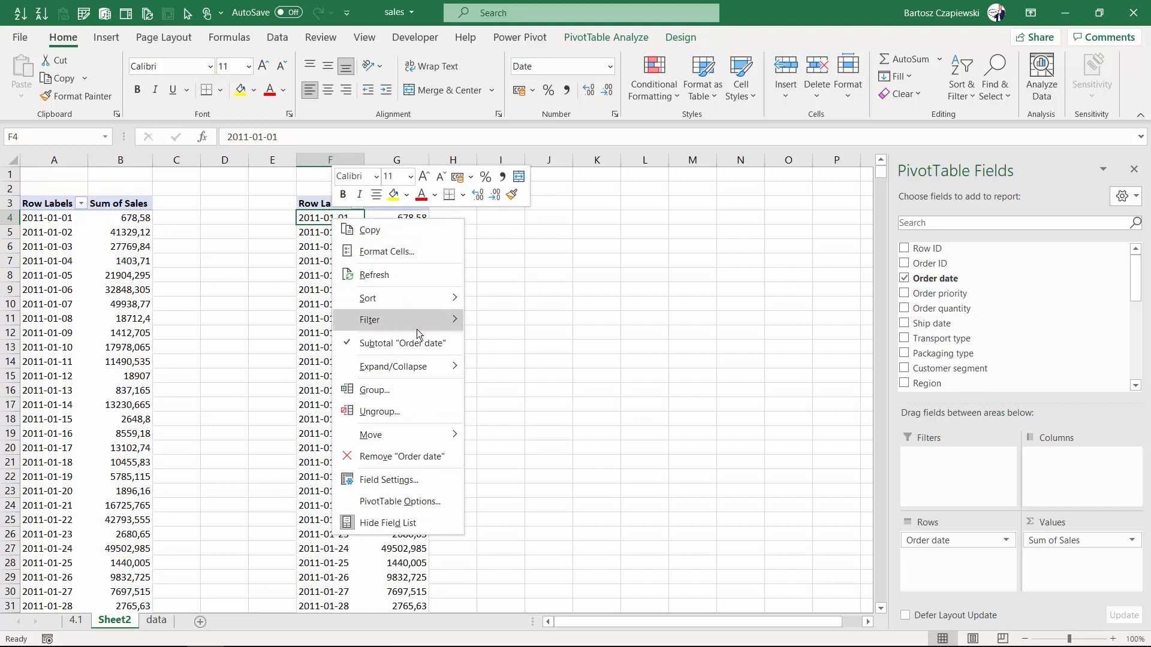
{"action": "left_click", "coordinate": [400, 393]}
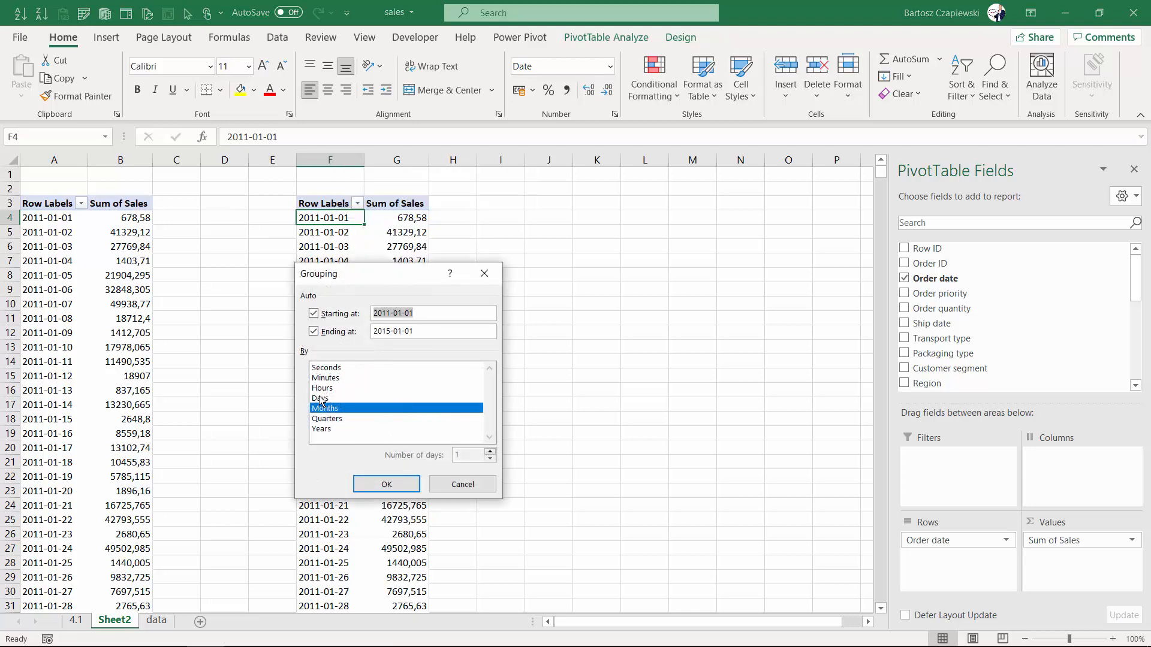
{"action": "left_click", "coordinate": [321, 399]}
{"action": "left_click", "coordinate": [330, 419]}
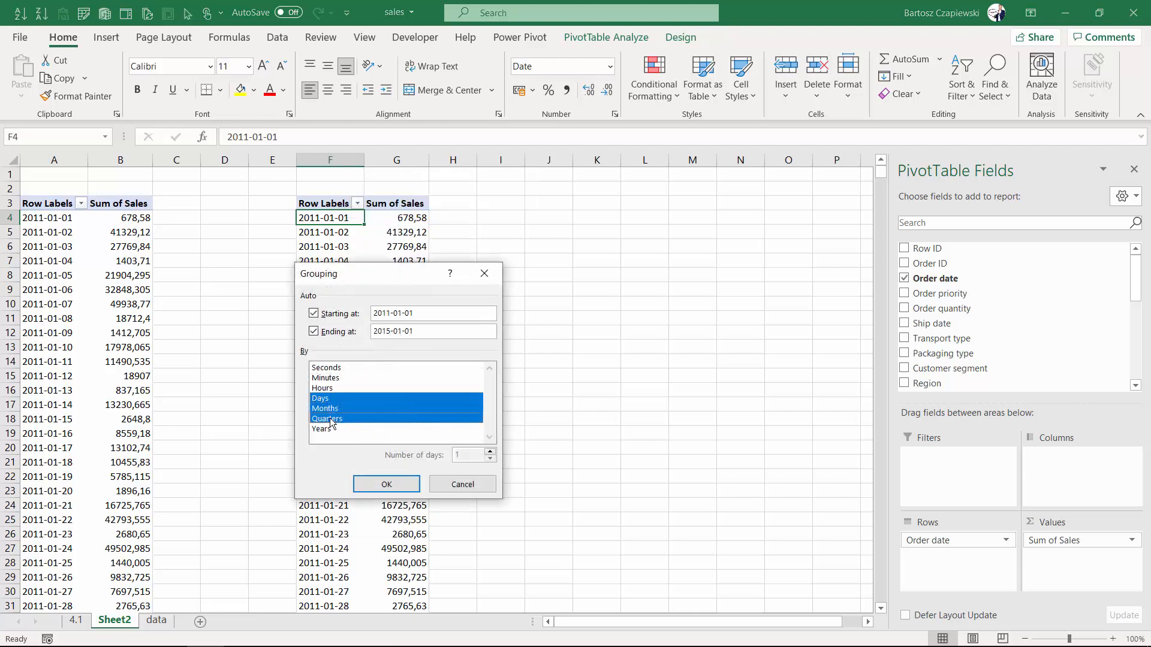
{"action": "left_click", "coordinate": [322, 429]}
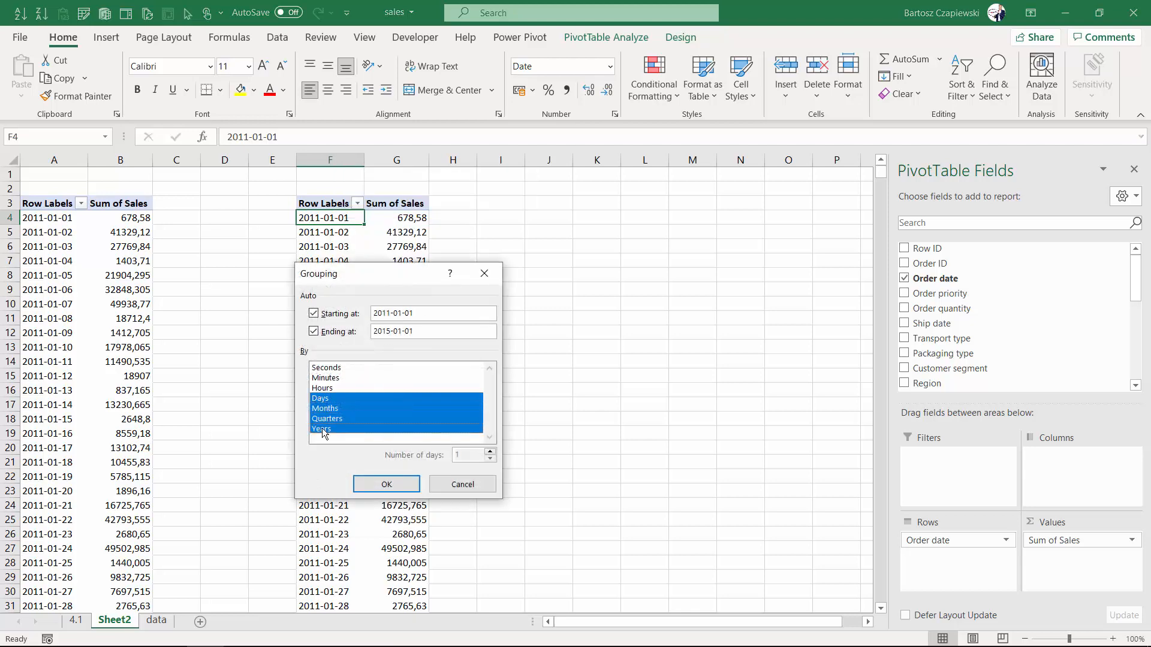
{"action": "left_click", "coordinate": [387, 485]}
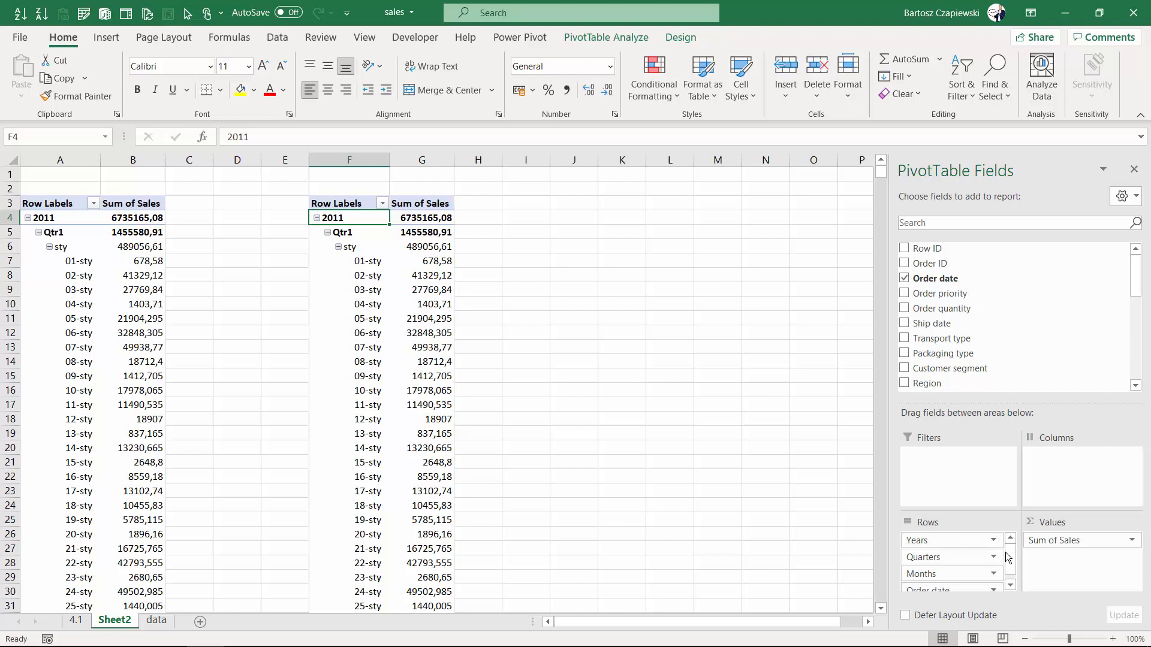
Remove the Quarters and Order date fields from the copied PivotTable's rows, leaving Years and Months.
{"action": "left_click_drag", "start_coordinate": [1137, 281], "coordinate": [1145, 377]}
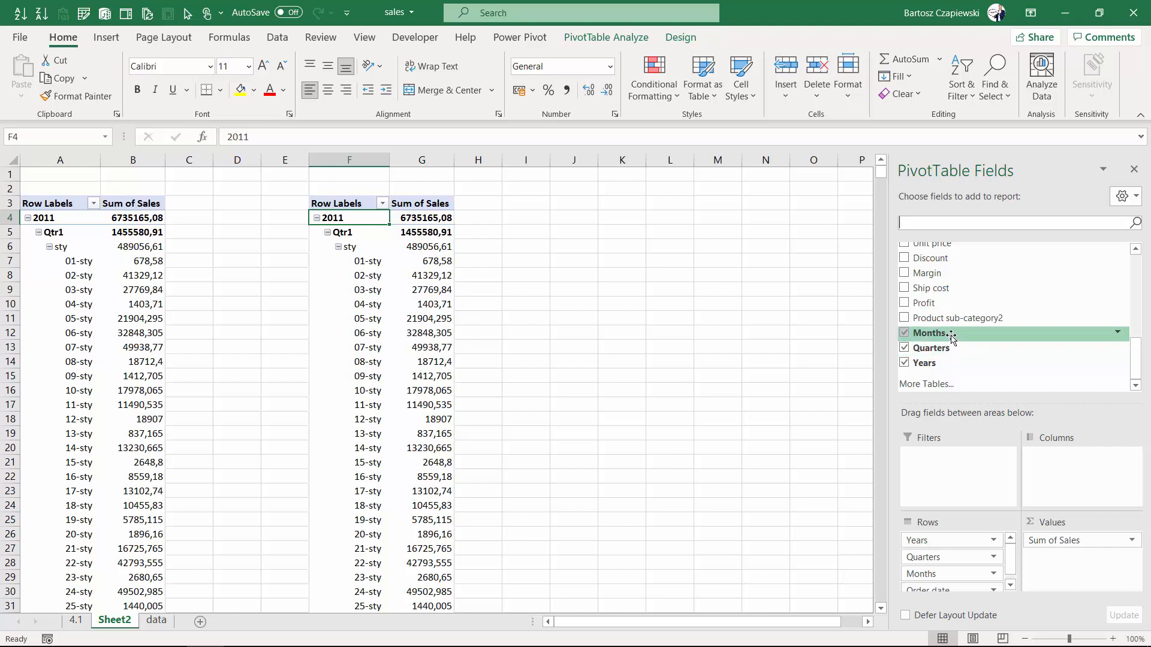
{"action": "left_click_drag", "start_coordinate": [1137, 370], "coordinate": [1142, 282]}
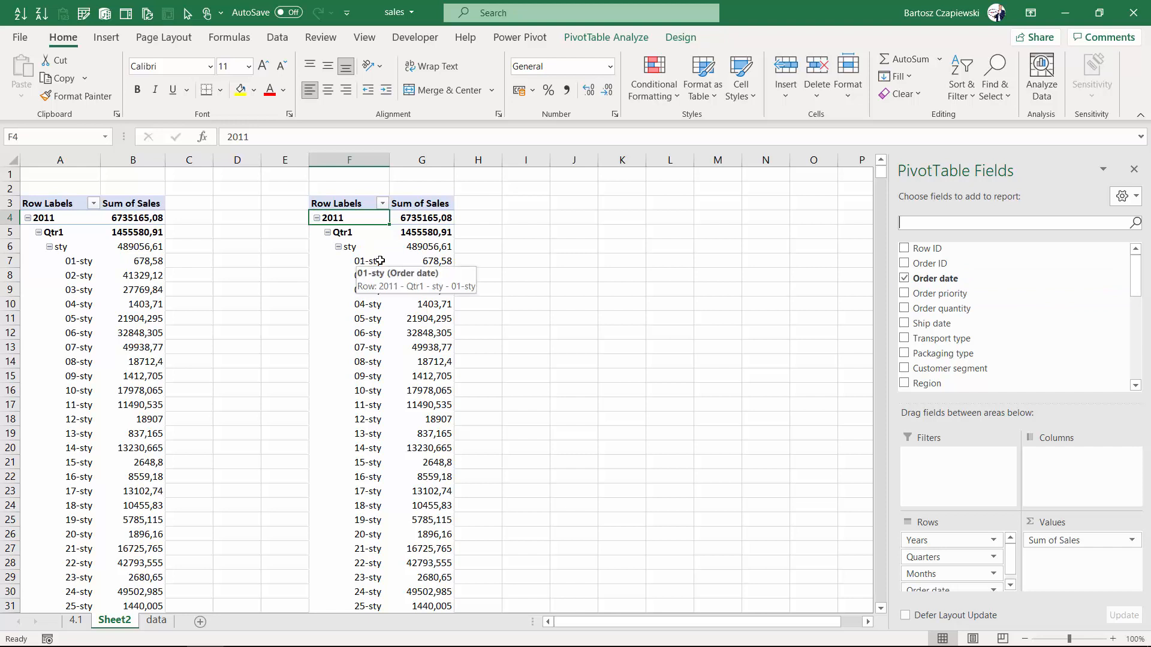
{"action": "left_click", "coordinate": [425, 260]}
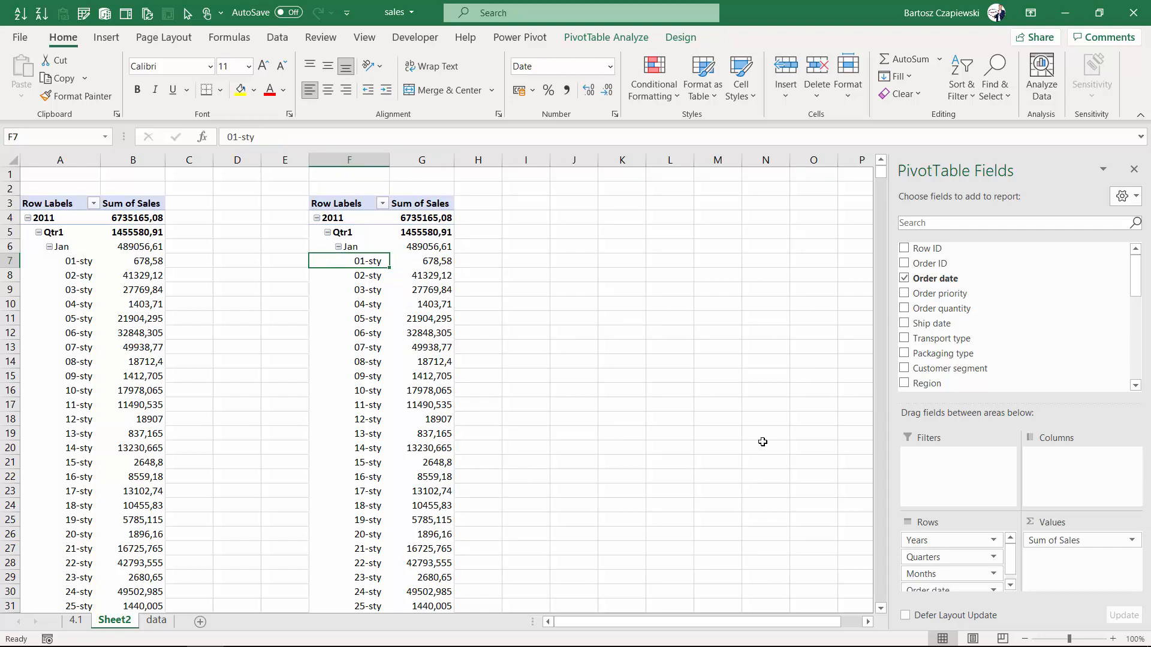
{"action": "left_click", "coordinate": [946, 558]}
{"action": "left_click_drag", "start_coordinate": [946, 559], "coordinate": [806, 488]}
{"action": "left_click_drag", "start_coordinate": [929, 576], "coordinate": [765, 520]}
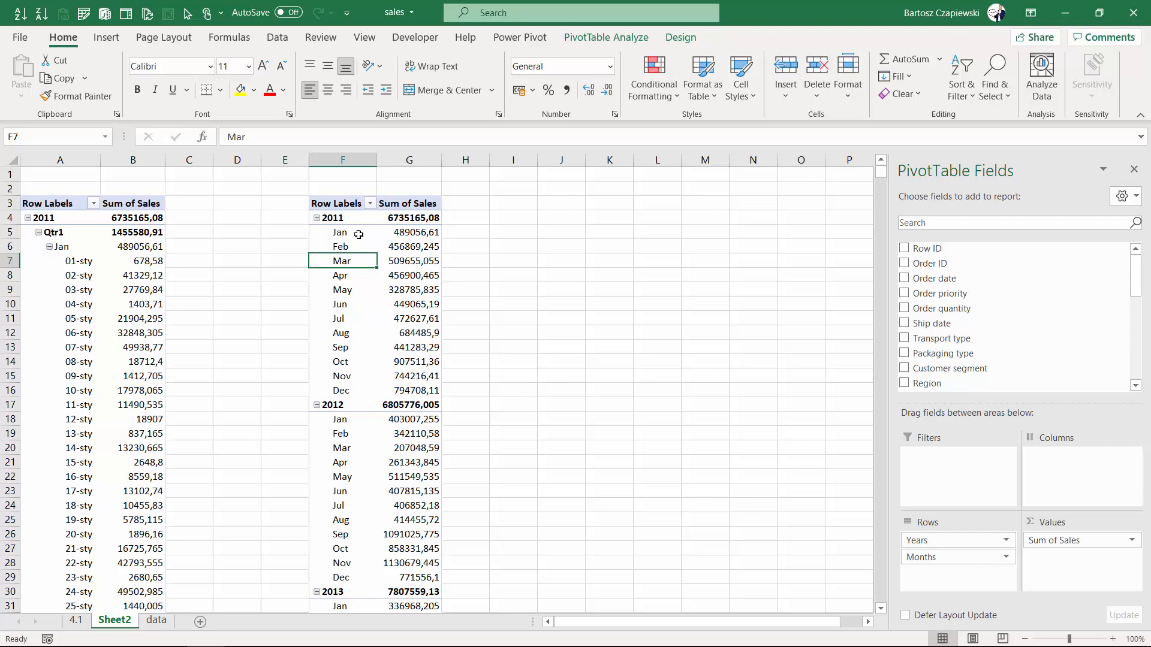
Select and review the 2011 month rows in the copied PivotTable.
{"action": "left_click_drag", "start_coordinate": [355, 233], "coordinate": [349, 390]}
{"action": "scroll", "coordinate": [349, 390], "scroll_direction": "down", "scroll_amount": 5}
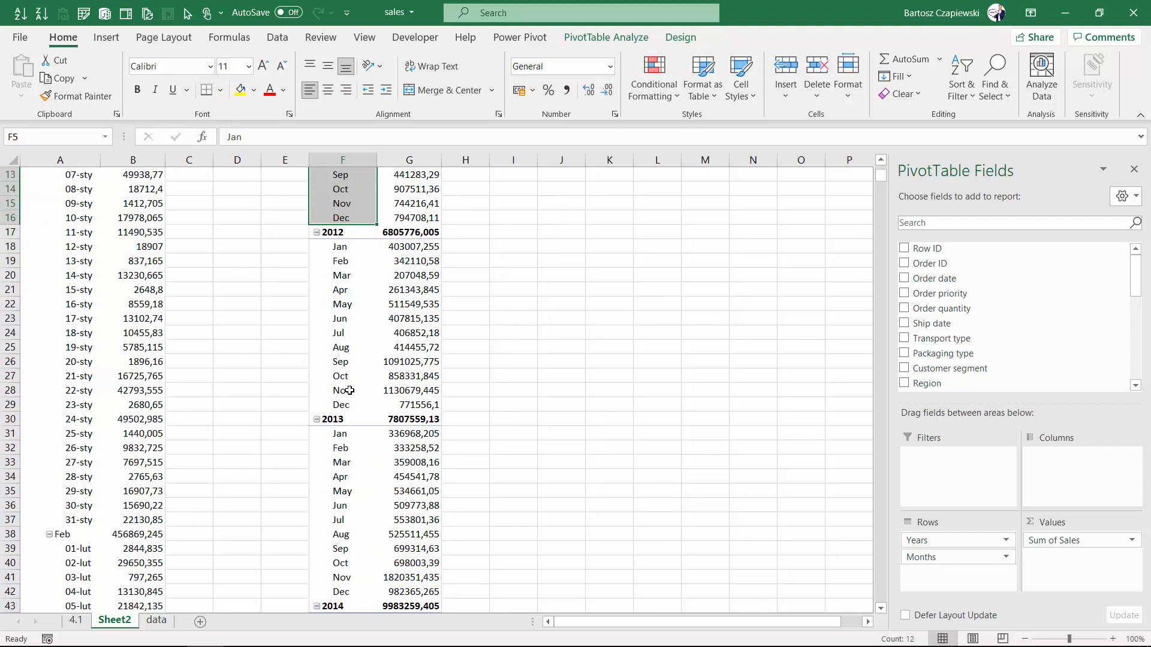
{"action": "scroll", "coordinate": [349, 390], "scroll_direction": "up", "scroll_amount": 5}
{"action": "left_click", "coordinate": [427, 234]}
{"action": "left_click", "coordinate": [469, 232]}
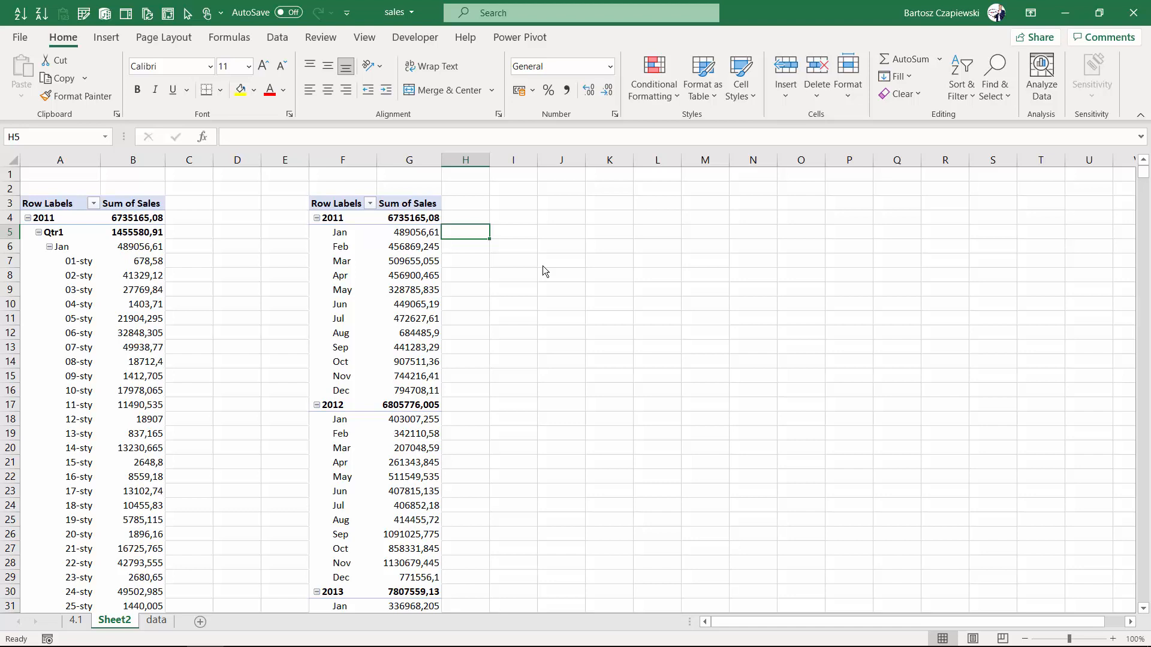
Insert a new PivotTable from Table1 on the data sheet, placing it on Sheet2 at cell M3.
{"action": "left_click", "coordinate": [156, 621]}
{"action": "left_click", "coordinate": [285, 241]}
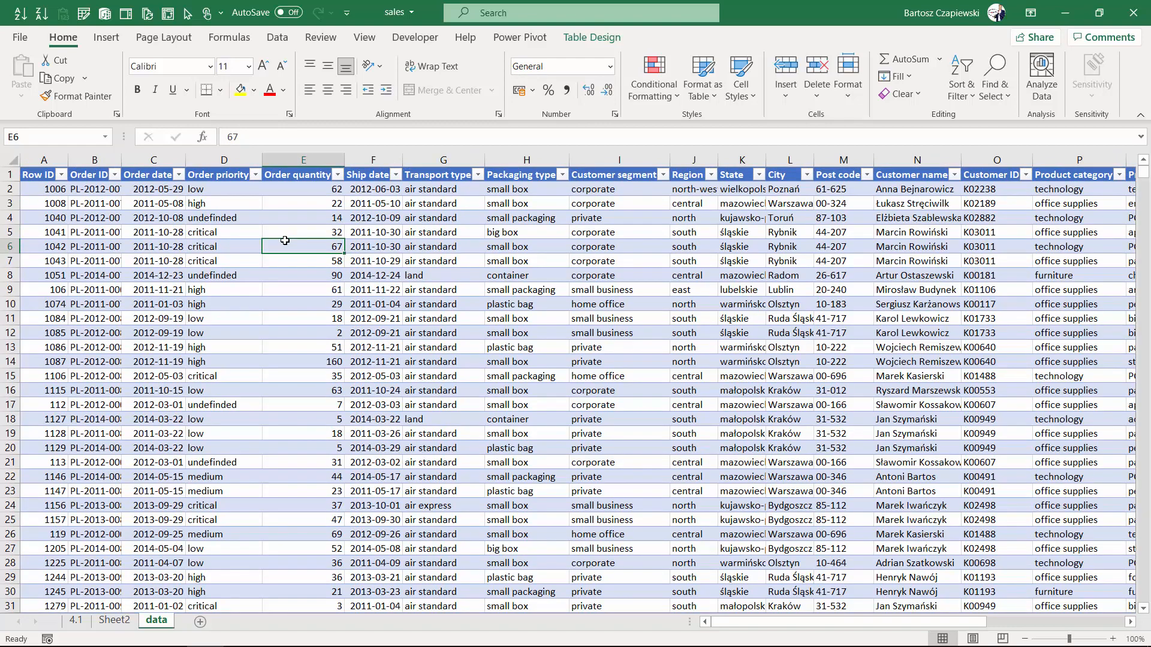
{"action": "left_click", "coordinate": [106, 38]}
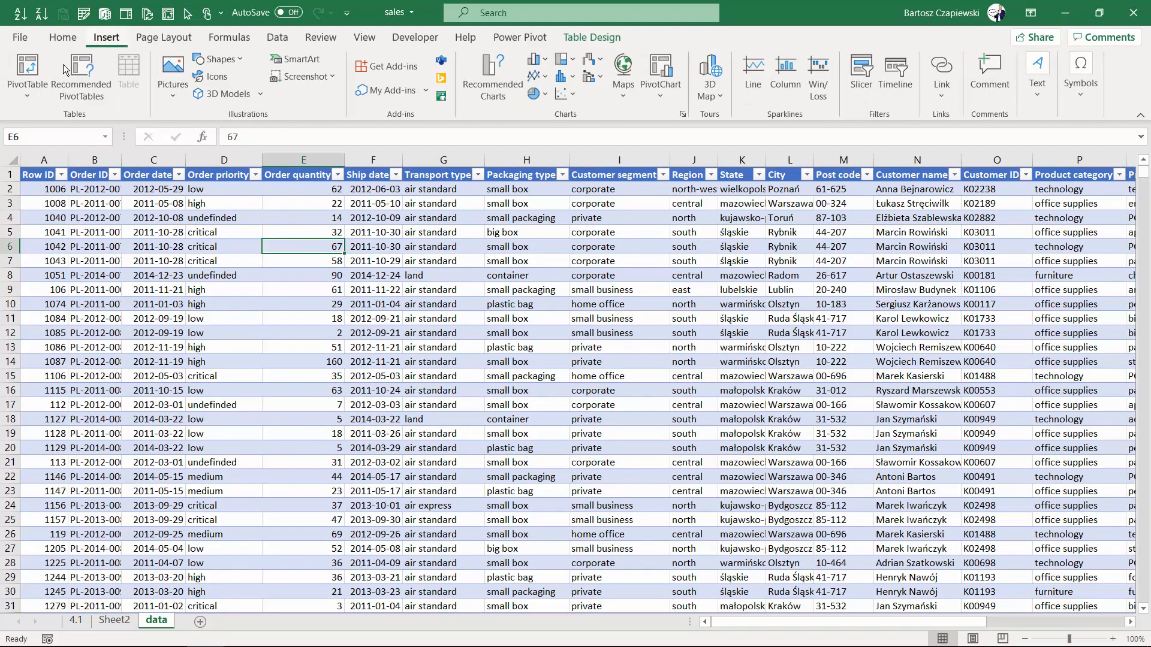
{"action": "left_click", "coordinate": [27, 69]}
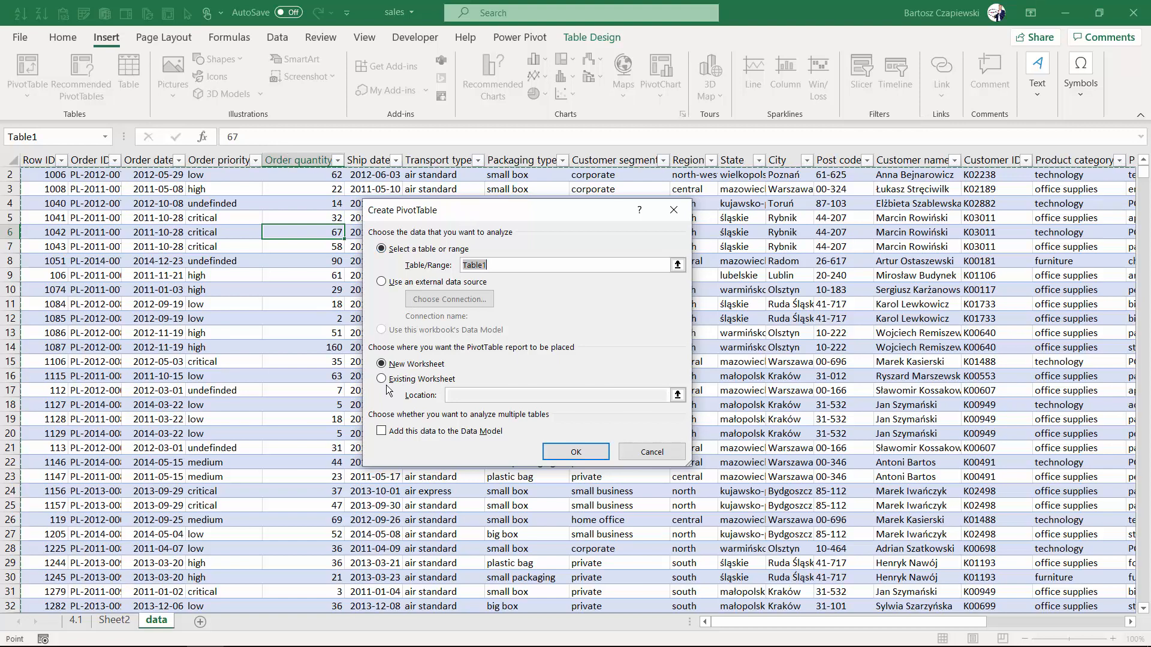
{"action": "left_click", "coordinate": [383, 379]}
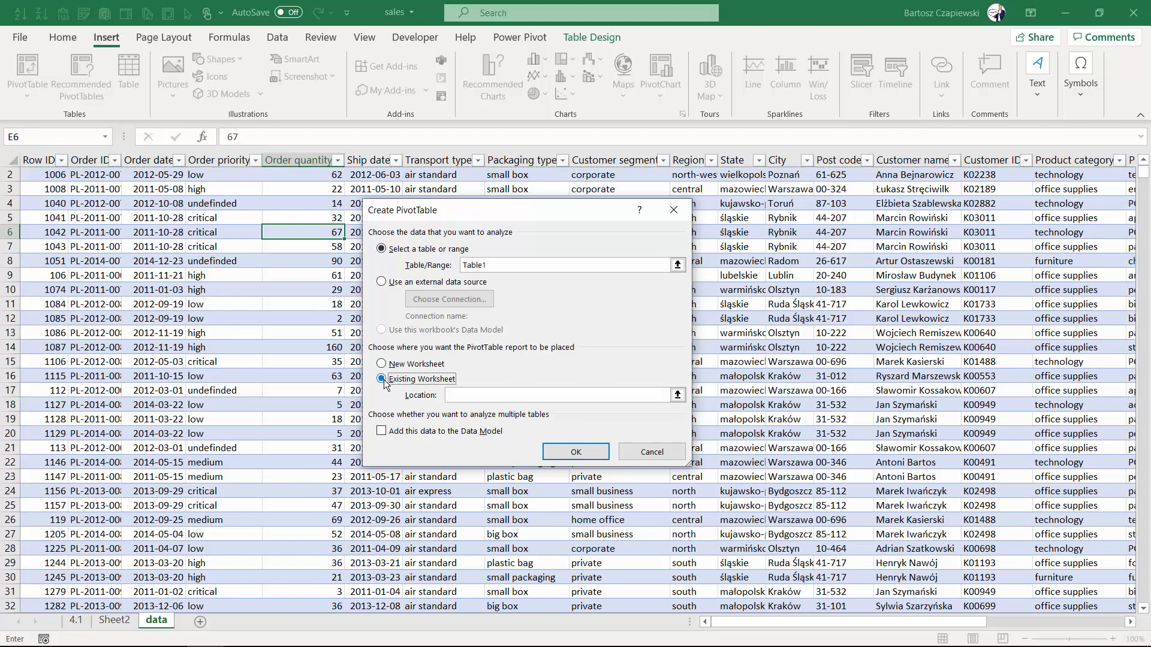
{"action": "left_click", "coordinate": [678, 395]}
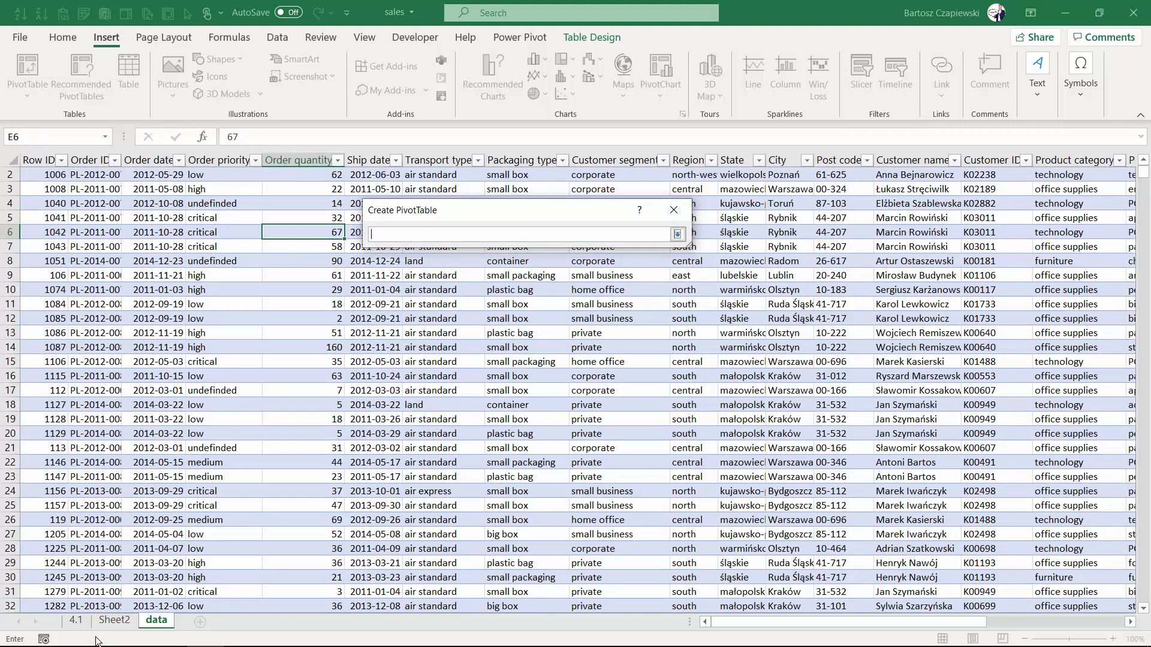
{"action": "left_click", "coordinate": [114, 620]}
{"action": "left_click", "coordinate": [705, 203]}
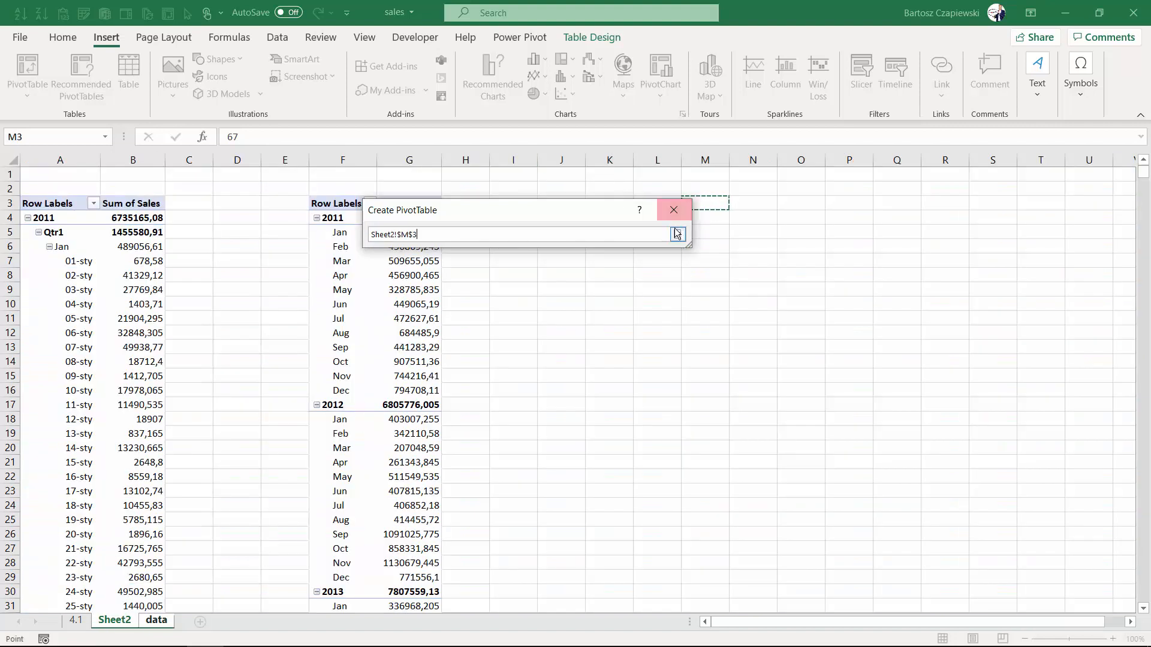
{"action": "left_click", "coordinate": [677, 234]}
{"action": "left_click", "coordinate": [577, 452]}
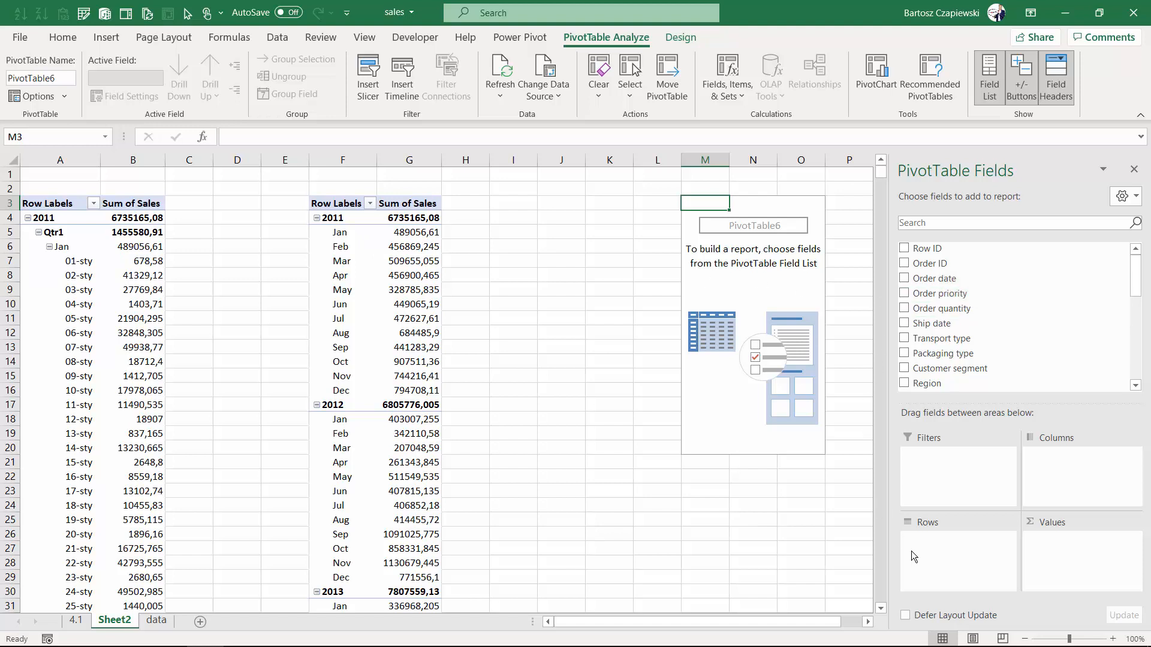
Add the Years field to the new PivotTable's rows and Sales to its values.
{"action": "scroll", "coordinate": [932, 347], "scroll_direction": "down", "scroll_amount": 5}
{"action": "left_click_drag", "start_coordinate": [938, 364], "coordinate": [950, 566]}
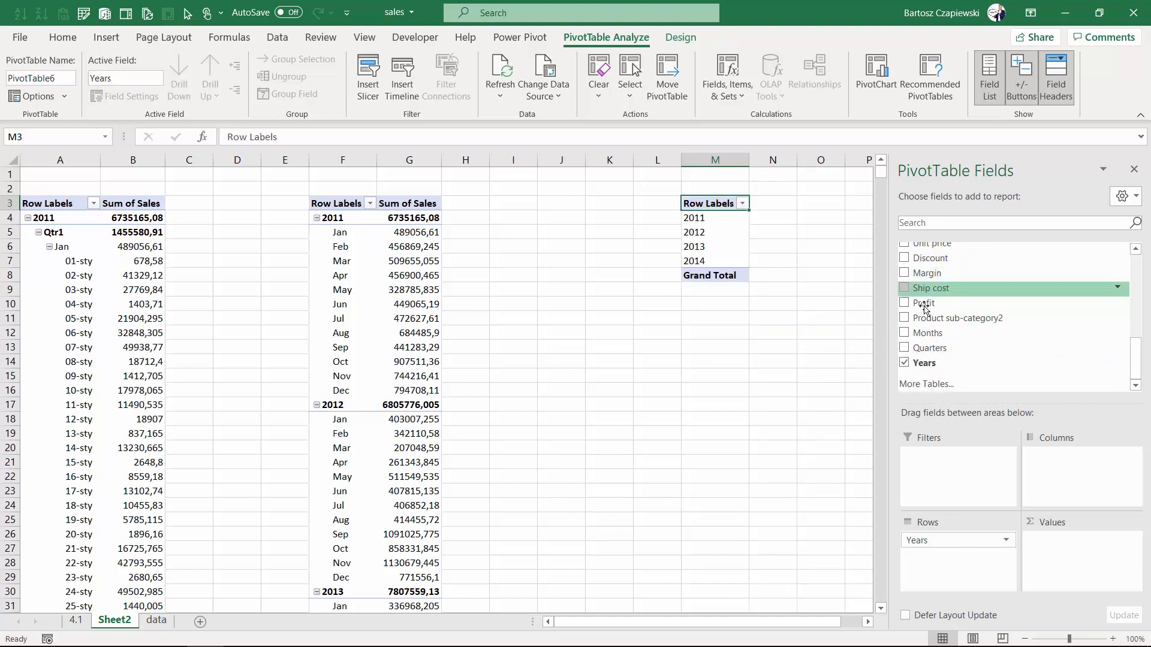
{"action": "scroll", "coordinate": [929, 299], "scroll_direction": "up", "scroll_amount": 1}
{"action": "left_click_drag", "start_coordinate": [926, 265], "coordinate": [1053, 543]}
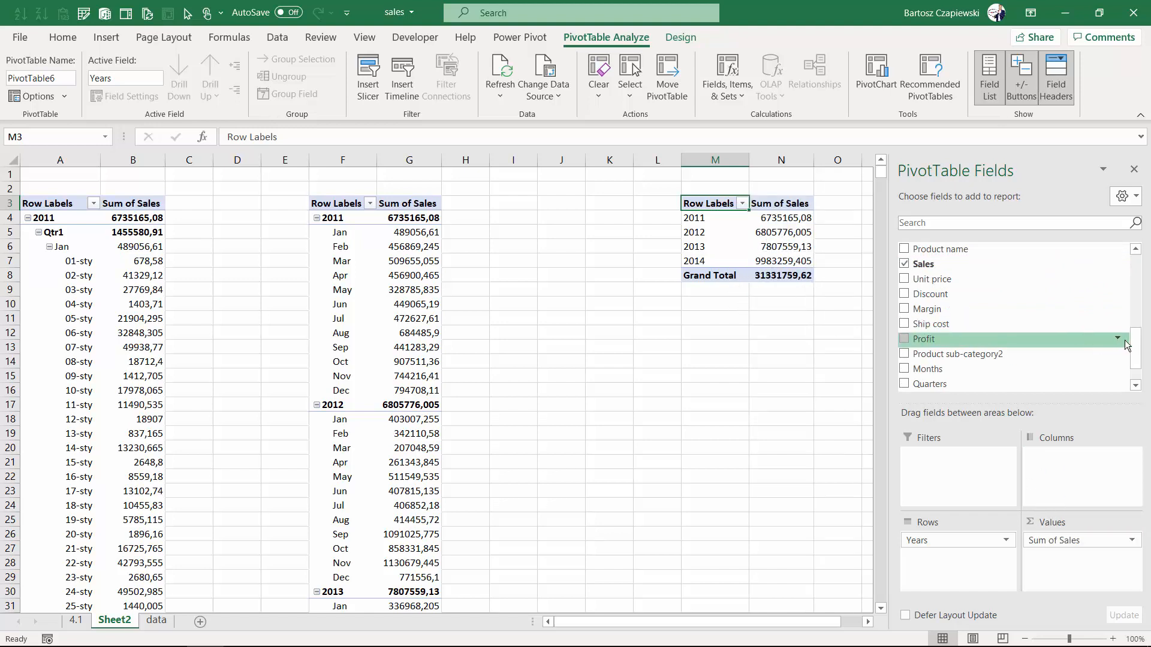
Return to the data sheet and select a cell in the Transport type column.
{"action": "scroll", "coordinate": [1006, 351], "scroll_direction": "down", "scroll_amount": 1}
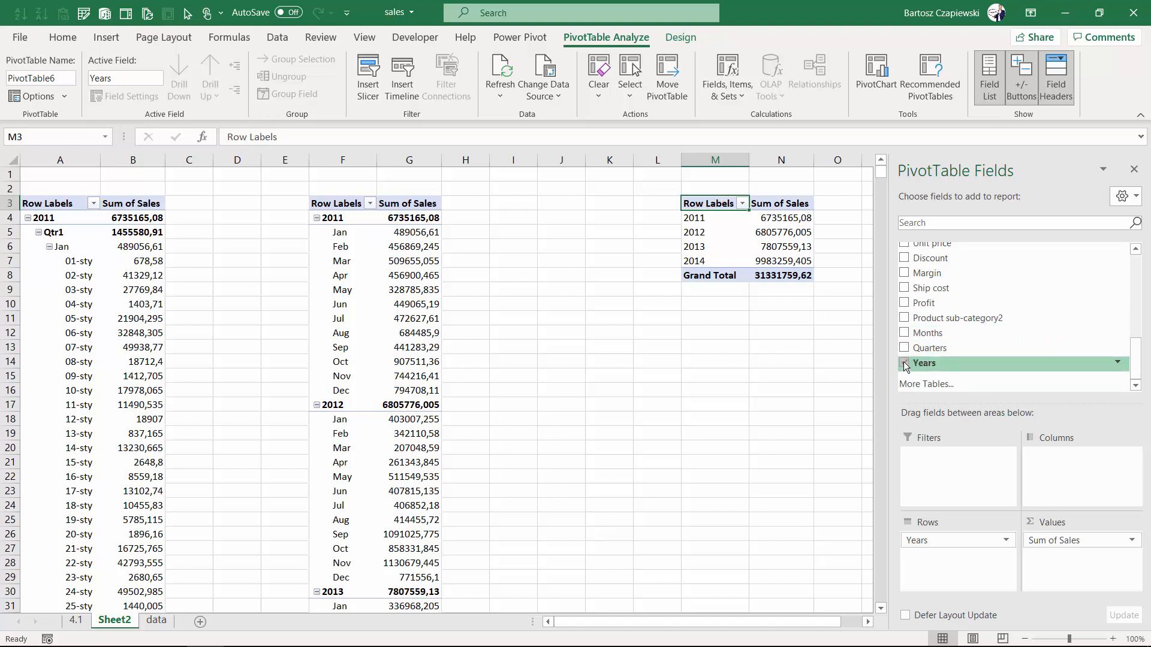
{"action": "left_click", "coordinate": [157, 622]}
{"action": "left_click", "coordinate": [452, 248]}
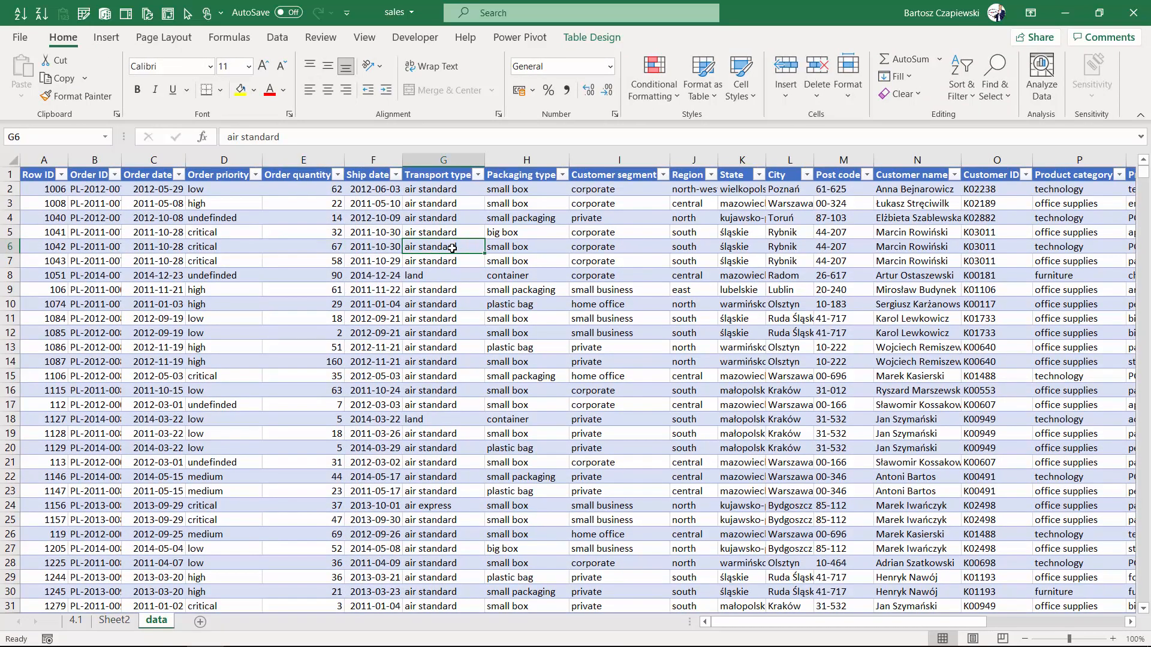